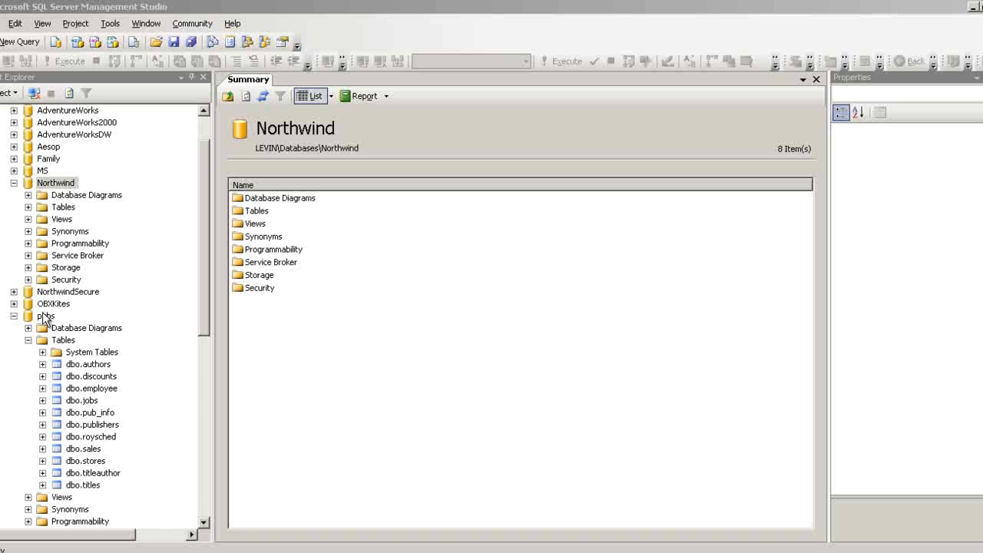
Open the data of the dbo.authors table from the pubs database.
left_click(67, 321)
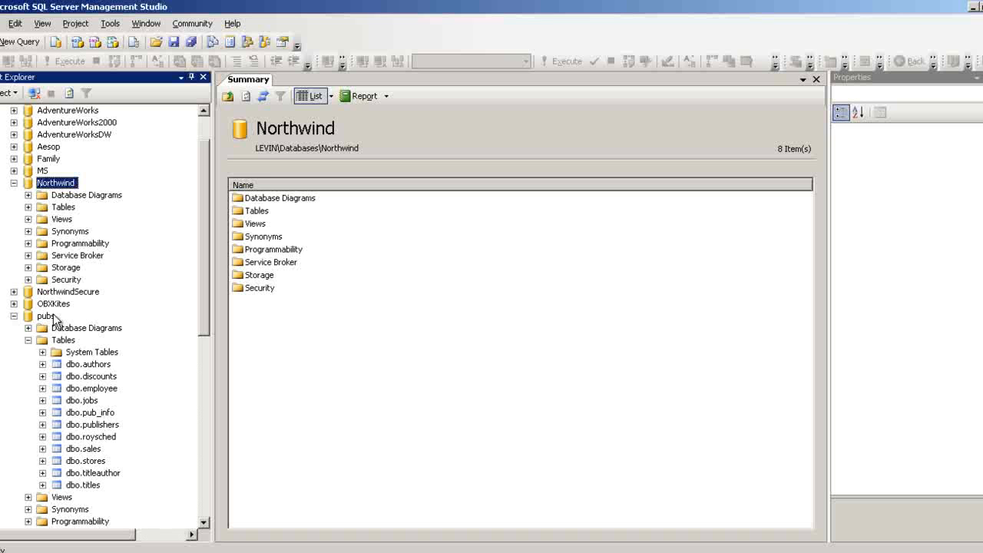
left_click(13, 316)
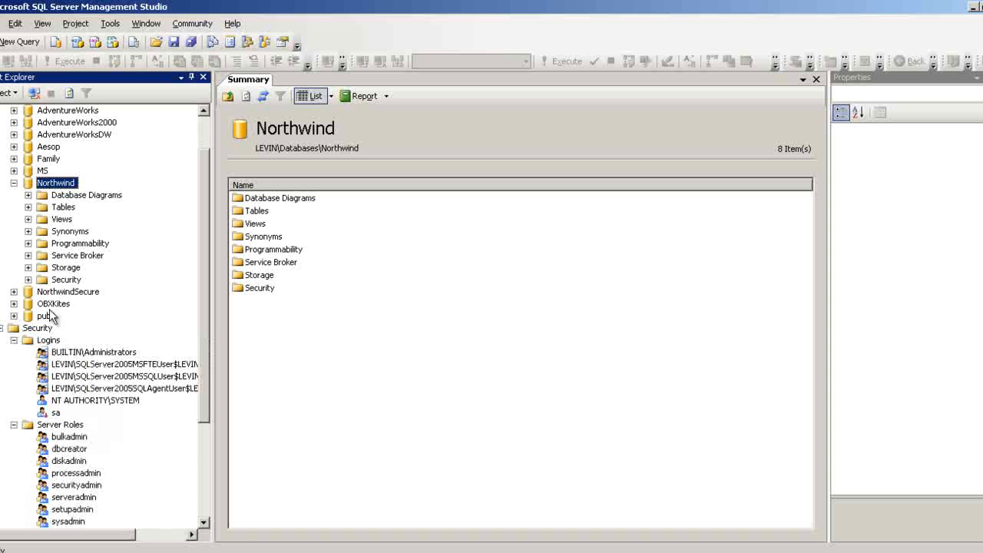
left_click(53, 304)
left_click(44, 316)
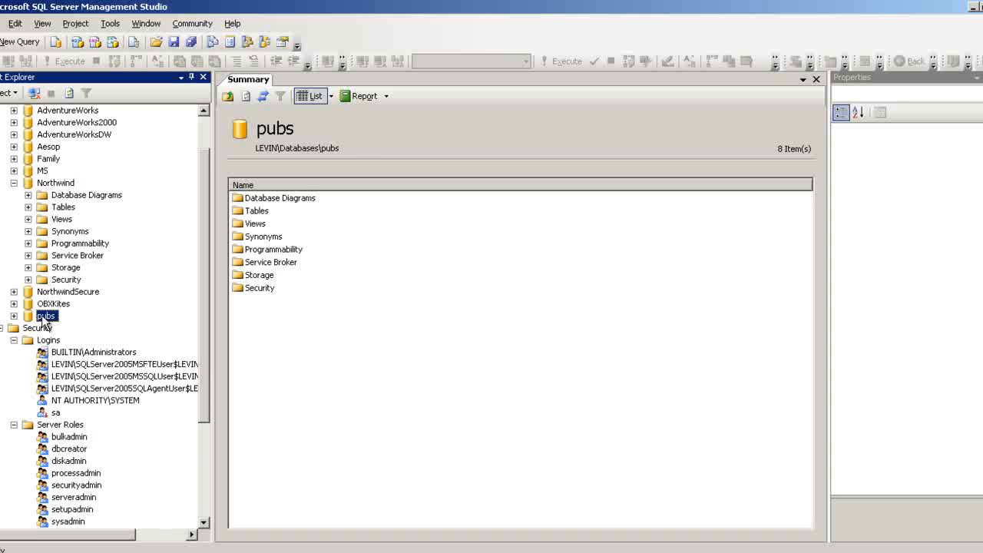
double_click(45, 318)
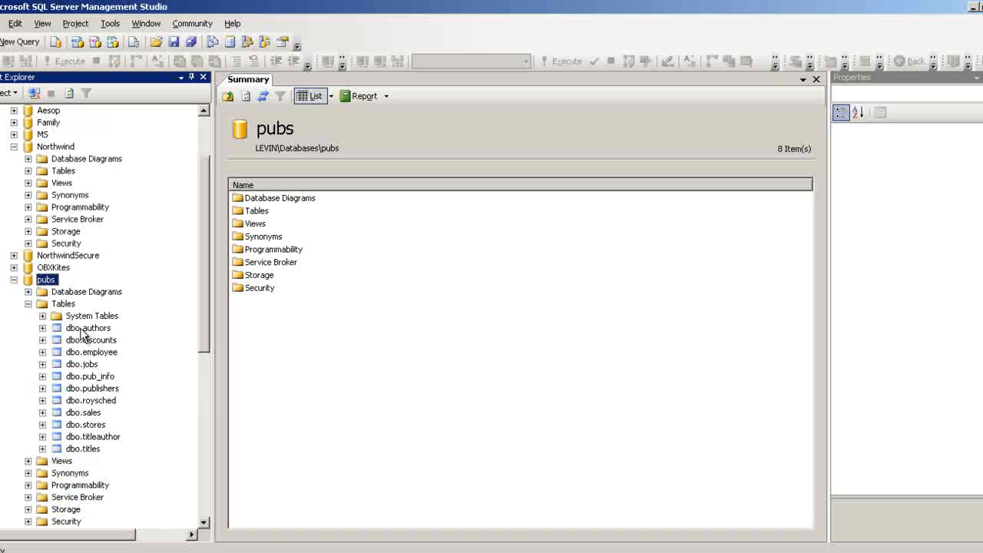
left_click(86, 330)
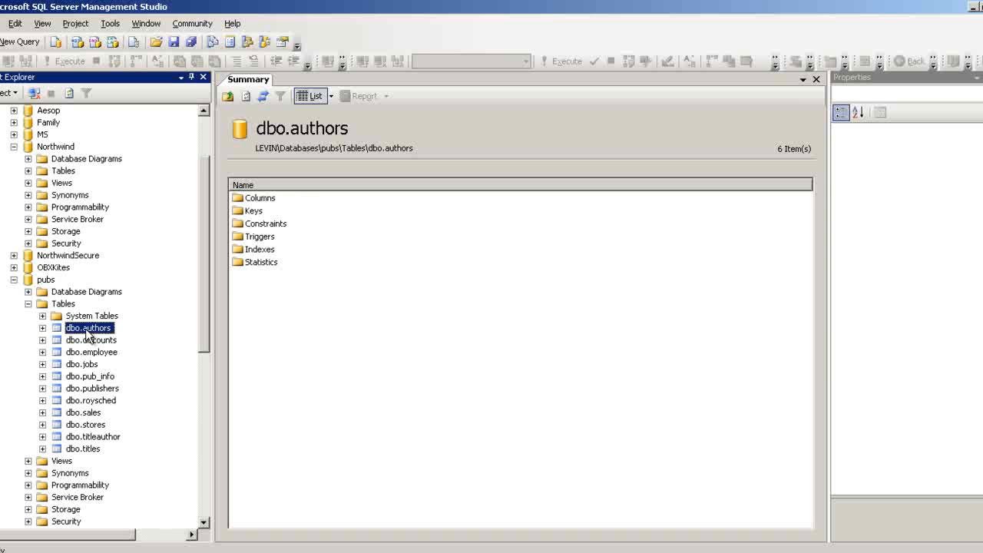
right_click(86, 333)
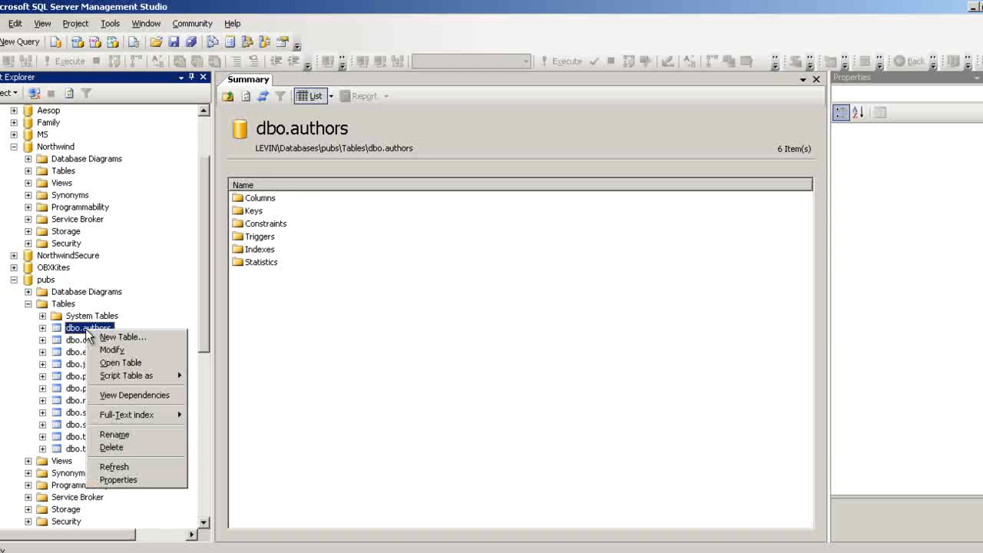
left_click(145, 365)
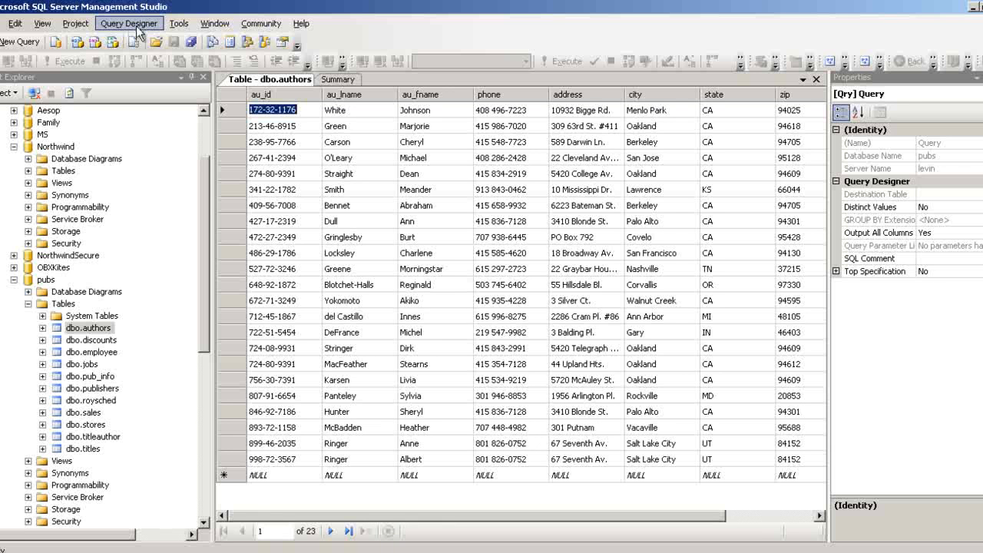
Show the Diagram pane for the authors query and enlarge the authors table box to fit all its columns.
left_click(129, 24)
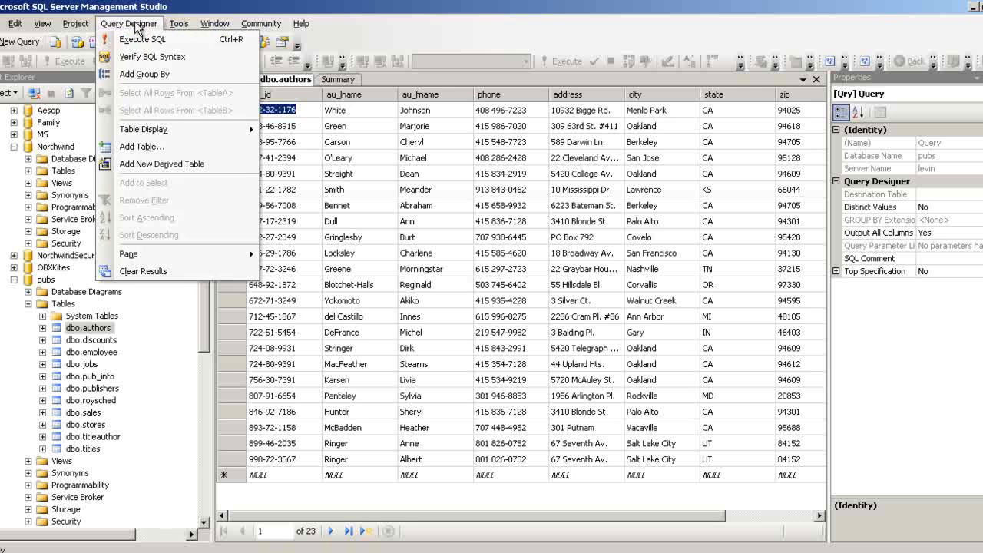
left_click(129, 23)
left_click(136, 25)
mouse_move(159, 253)
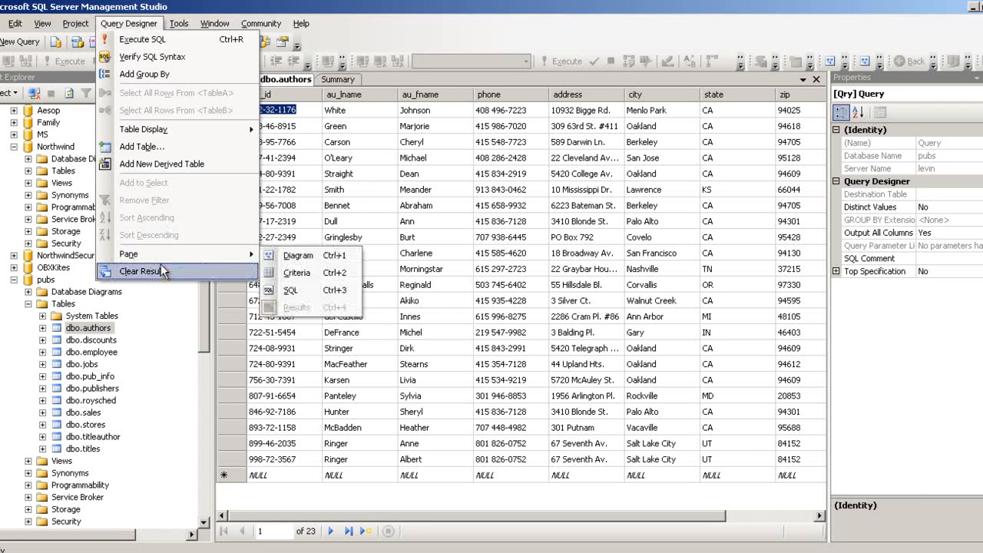
left_click(292, 259)
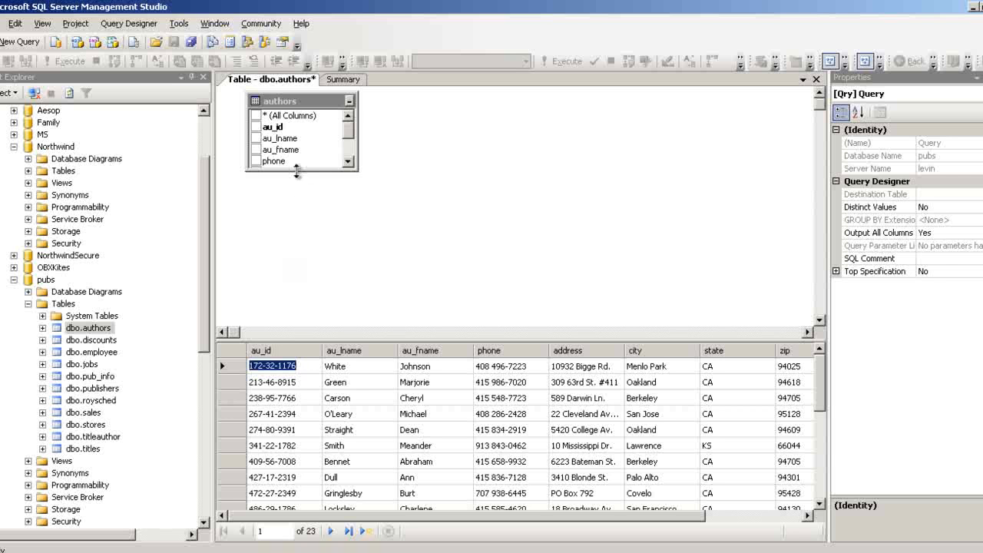
left_click(296, 170)
left_click_drag(297, 171, 291, 240)
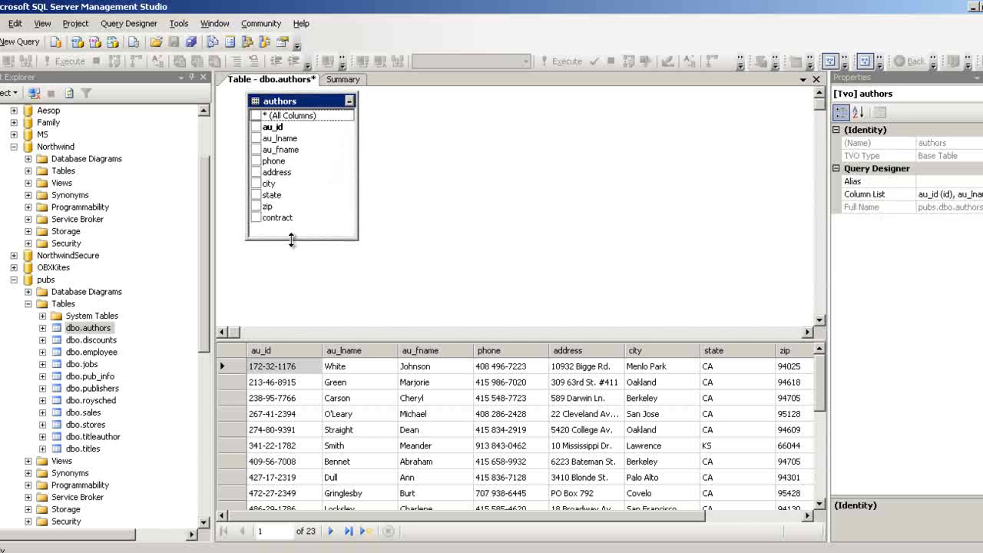
Add the publishers, titleauthor and titles tables to the query diagram and move publishers below the others.
right_click(414, 141)
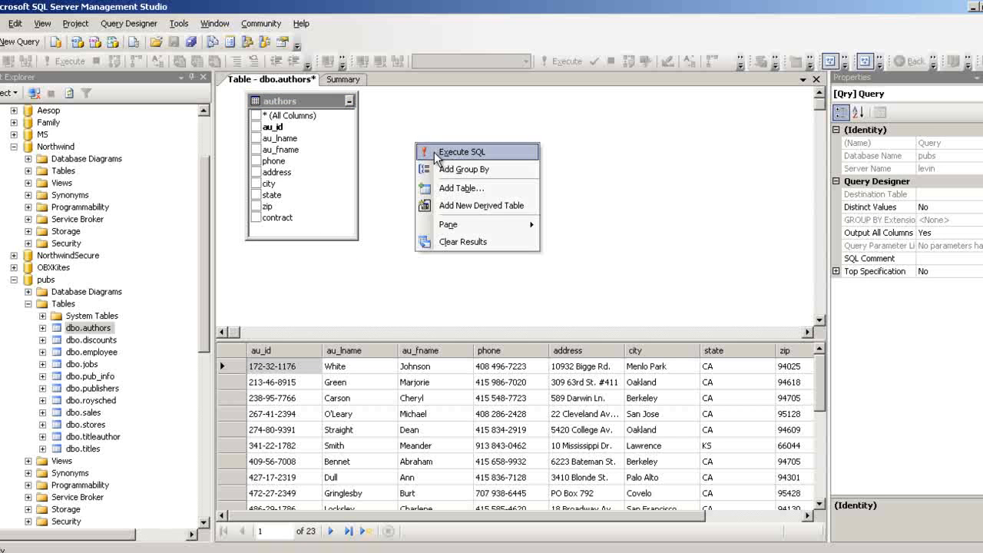
left_click(460, 188)
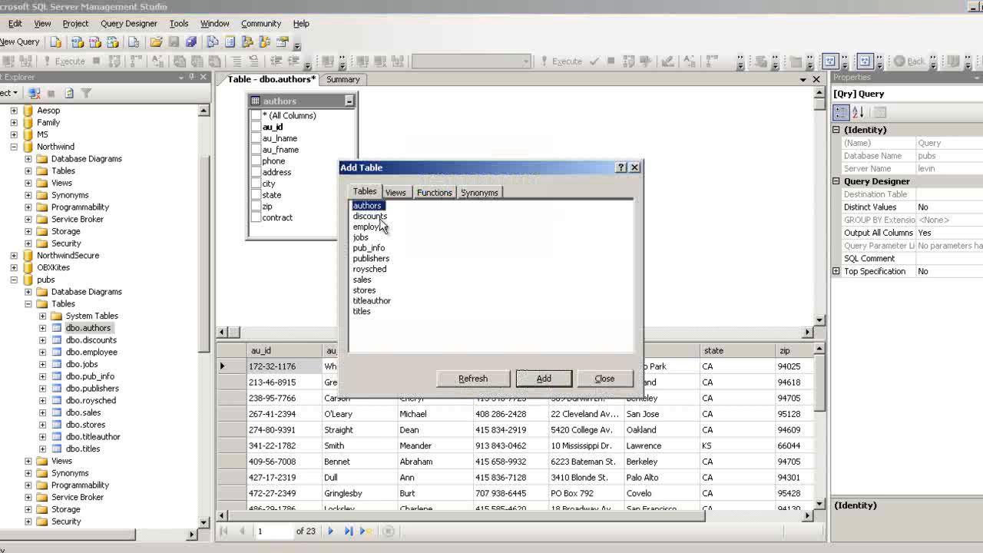
left_click(365, 261)
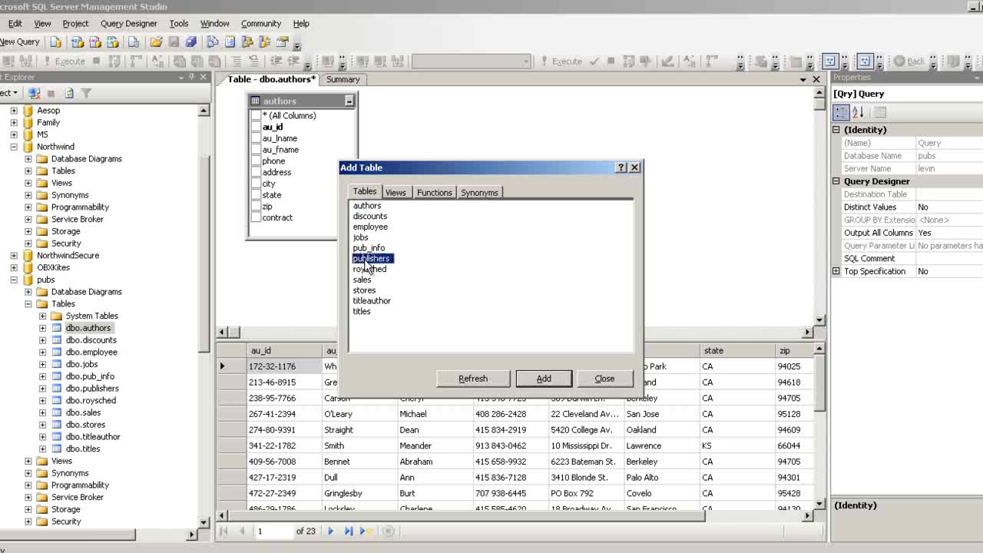
left_click(367, 301, "ctrl")
left_click(545, 380)
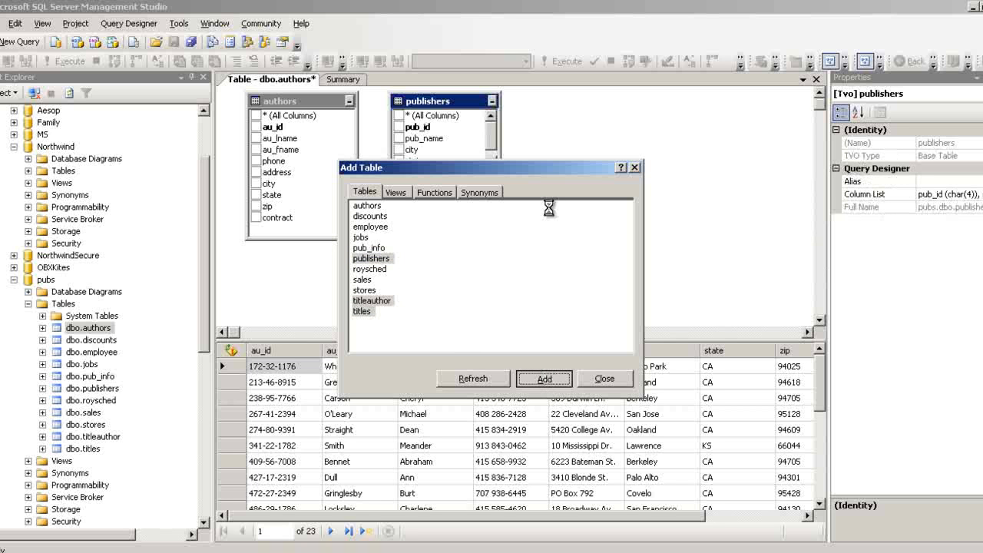
left_click(635, 167)
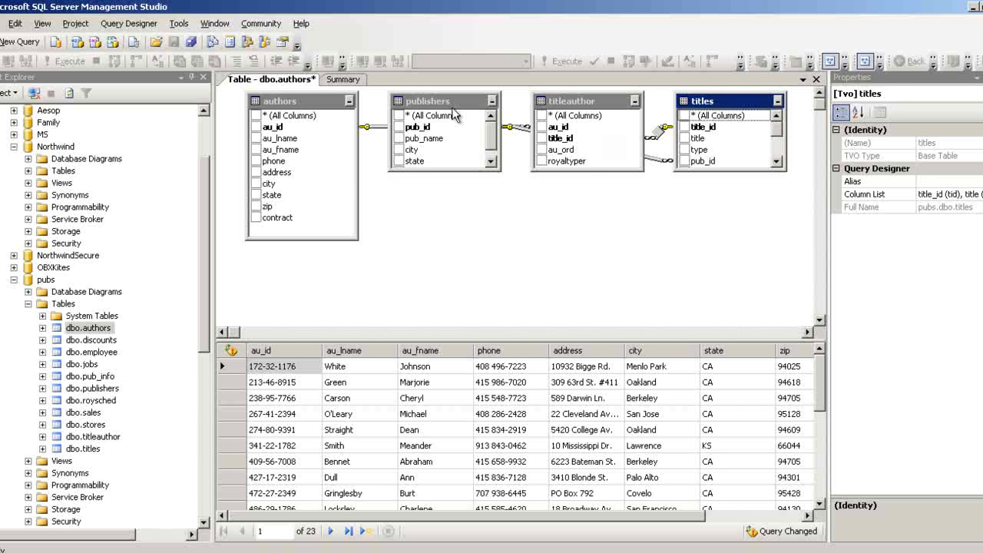
left_click_drag(453, 108, 453, 255)
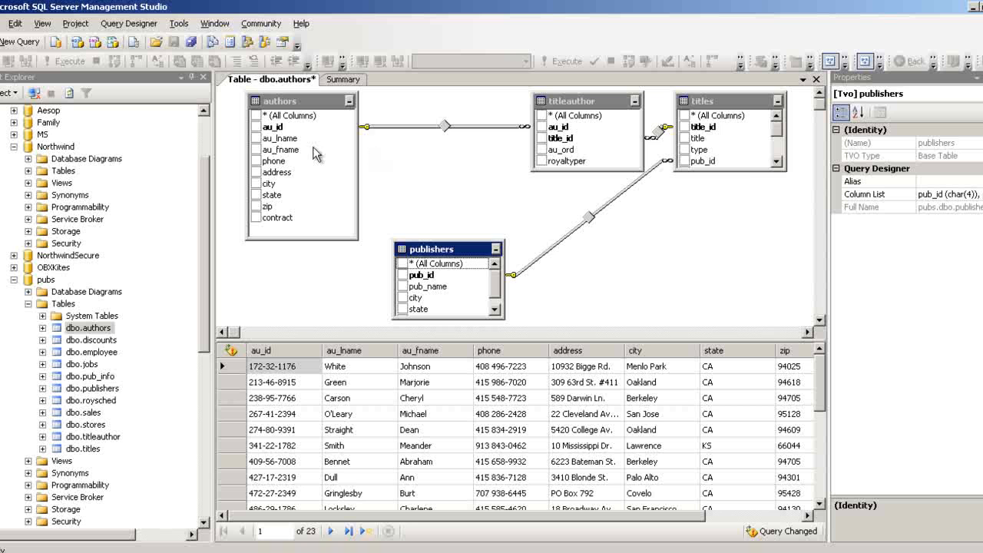
Include the au_lname and au_fname columns of the authors table in the query output.
left_click(256, 138)
left_click(256, 149)
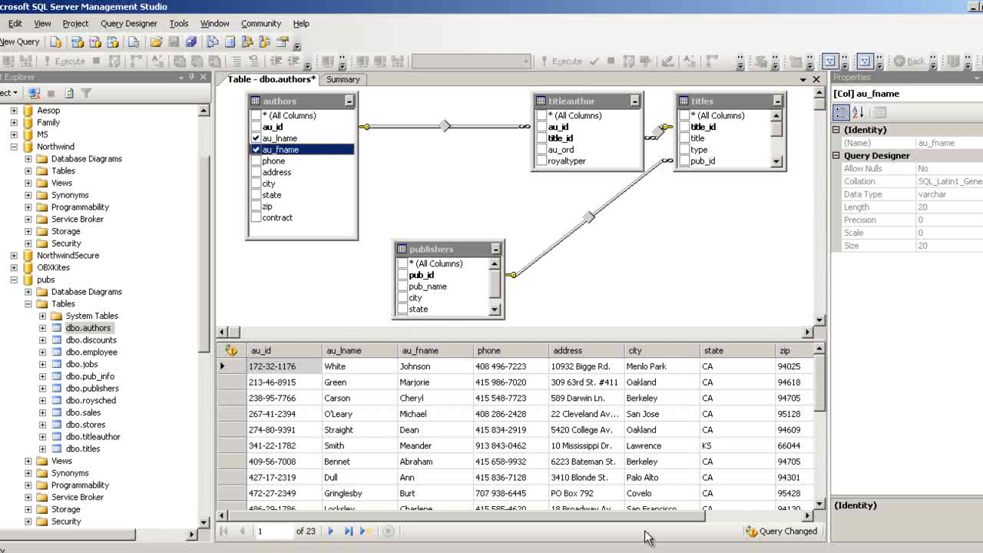
left_click(621, 551)
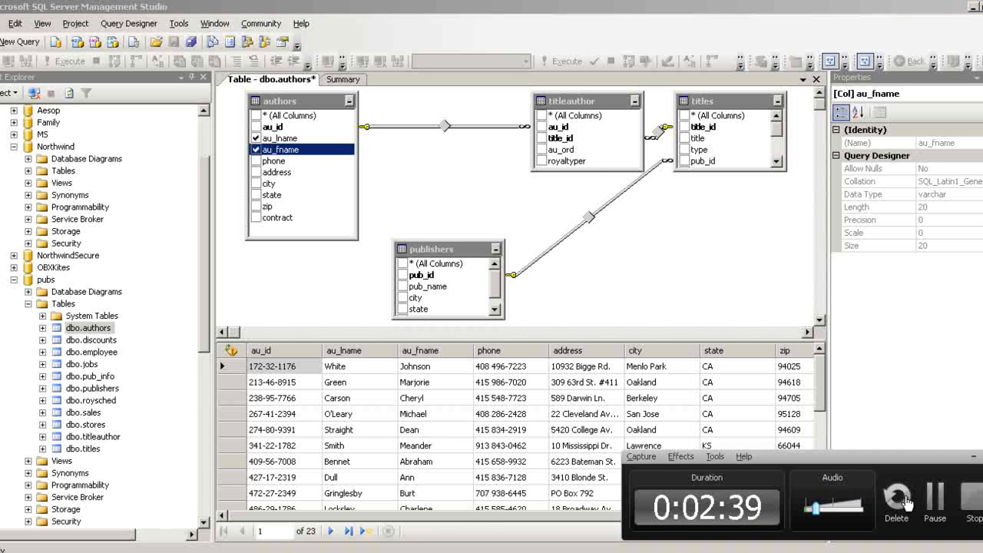
left_click(929, 510)
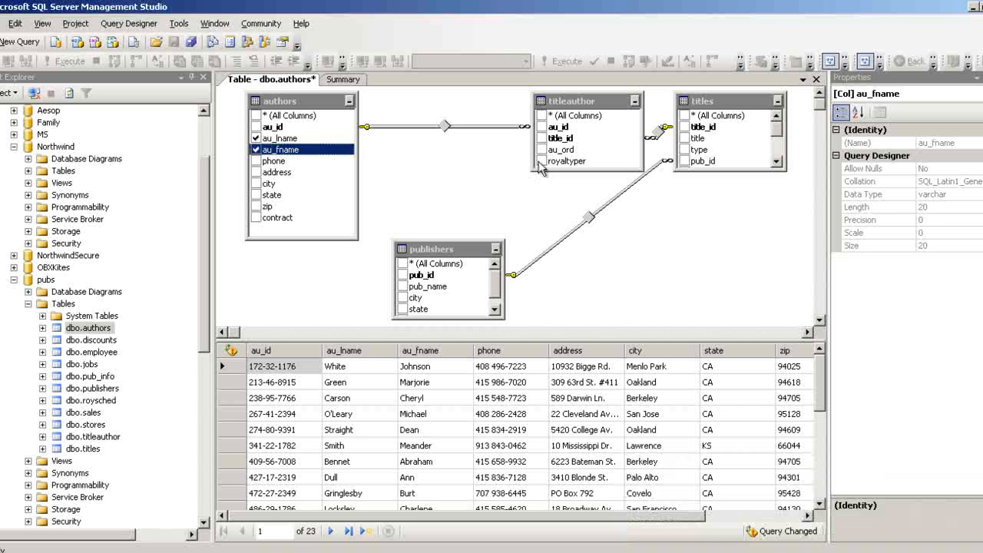
Include royaltyper from titleauthor, type and title from titles, and pub_name from publishers in the query output.
left_click(541, 161)
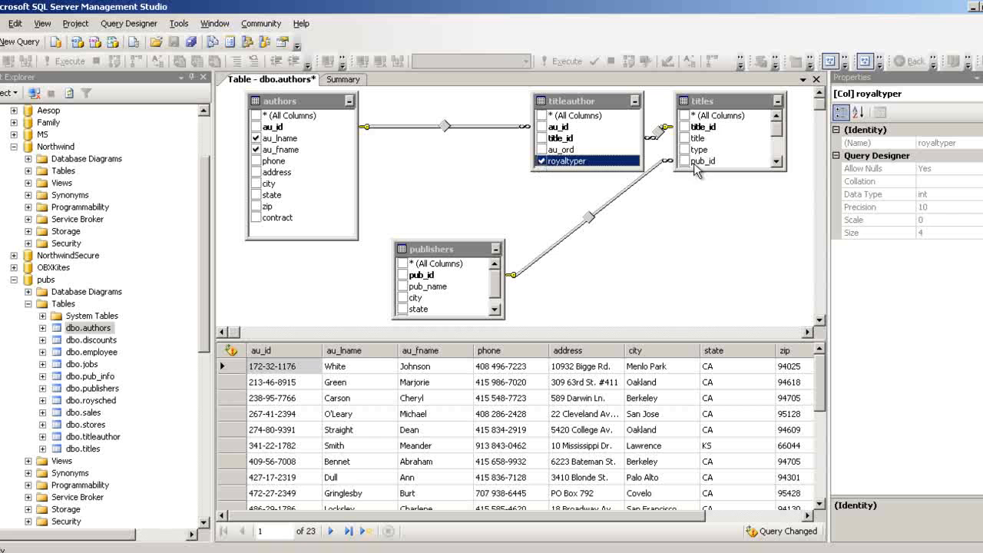
left_click(683, 152)
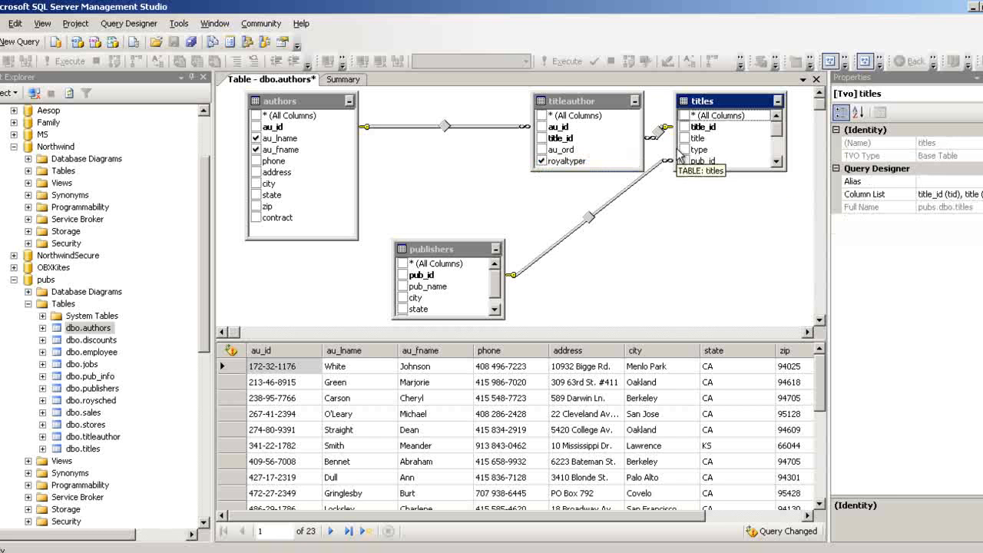
left_click(684, 150)
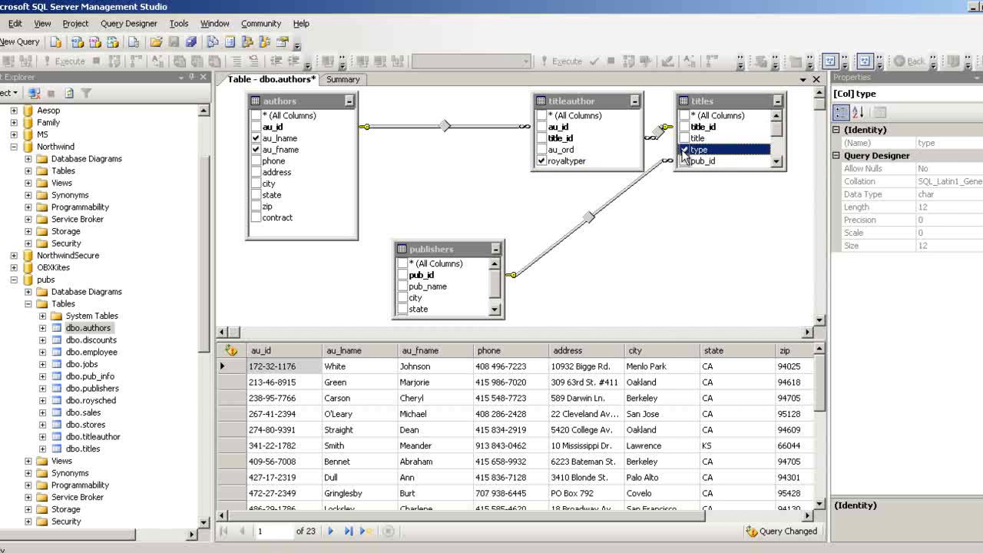
left_click(684, 138)
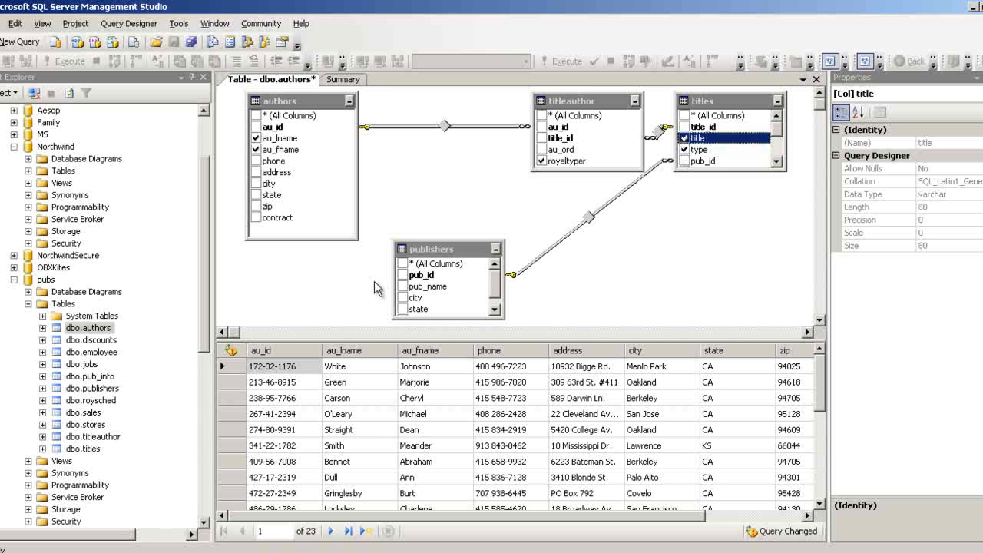
left_click(401, 287)
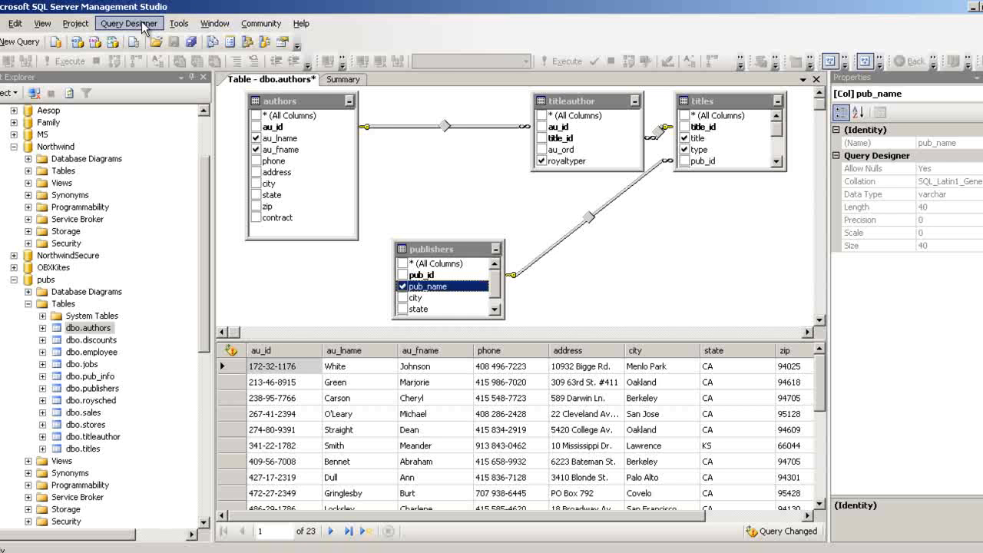
Show the SQL pane with the statement generated for the four-table query.
left_click(179, 24)
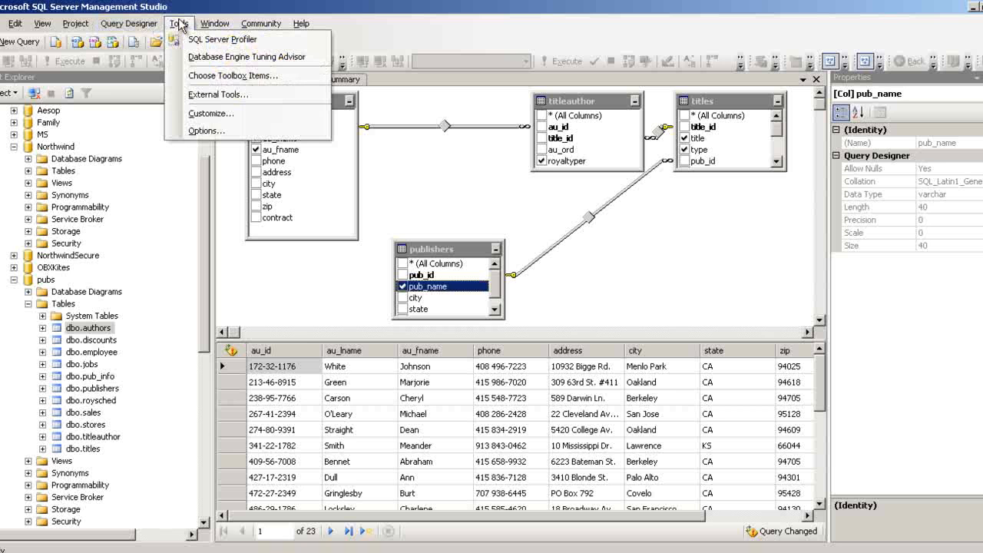
mouse_move(125, 23)
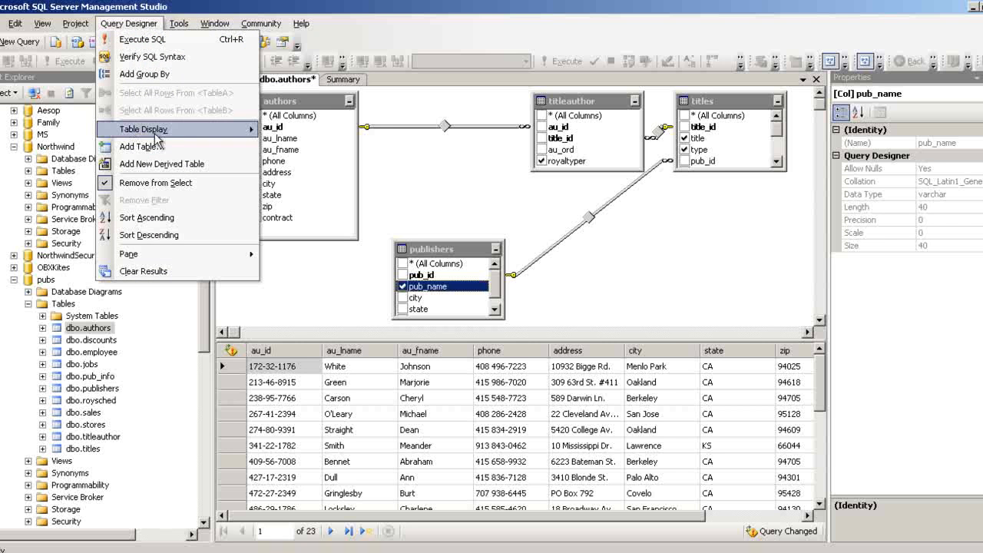
mouse_move(155, 136)
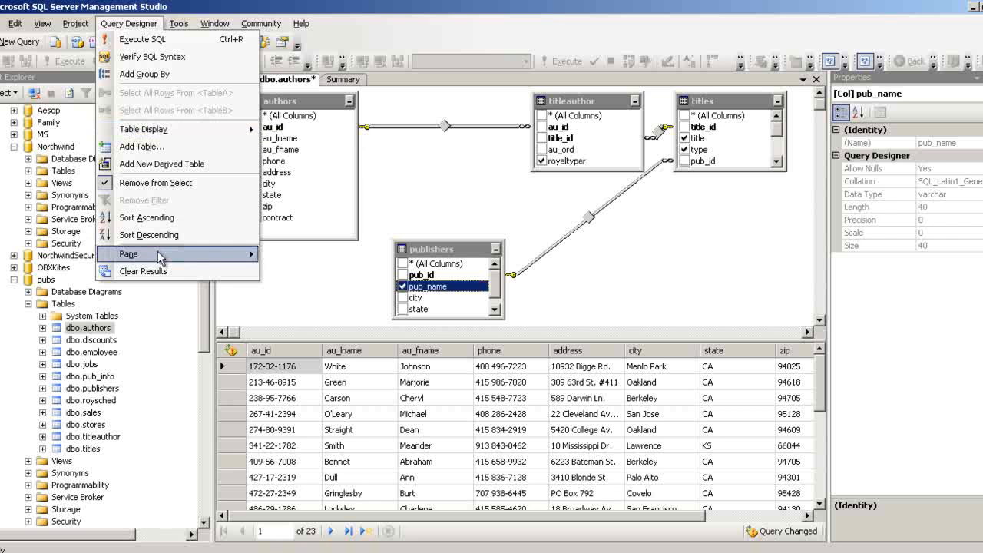
mouse_move(159, 257)
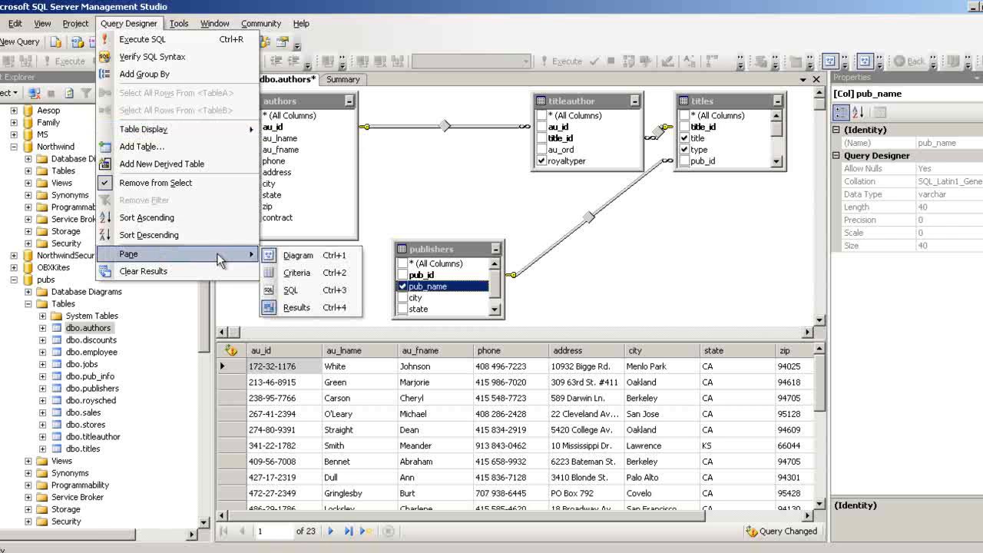
left_click(323, 292)
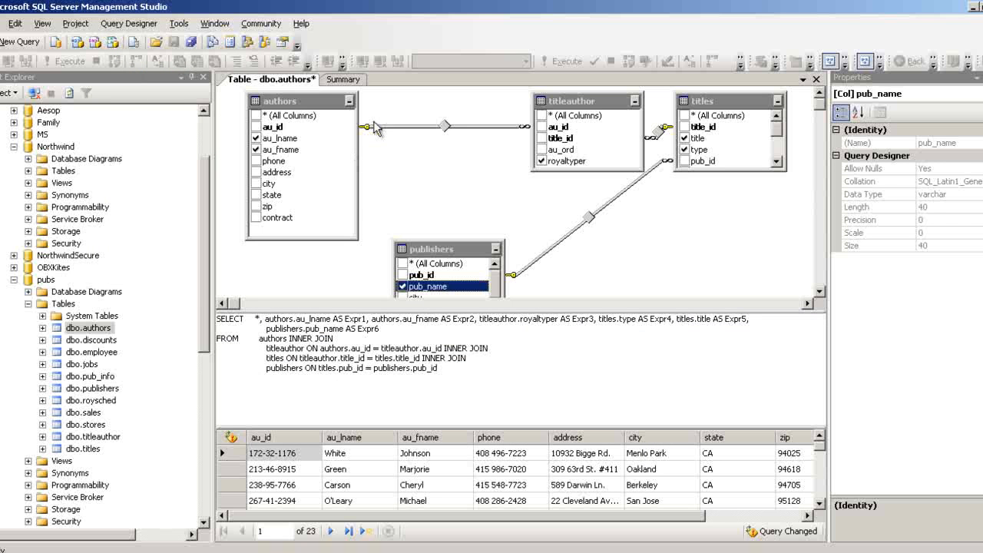
Execute the joined query on authors, titleauthor, titles and publishers.
left_click(134, 24)
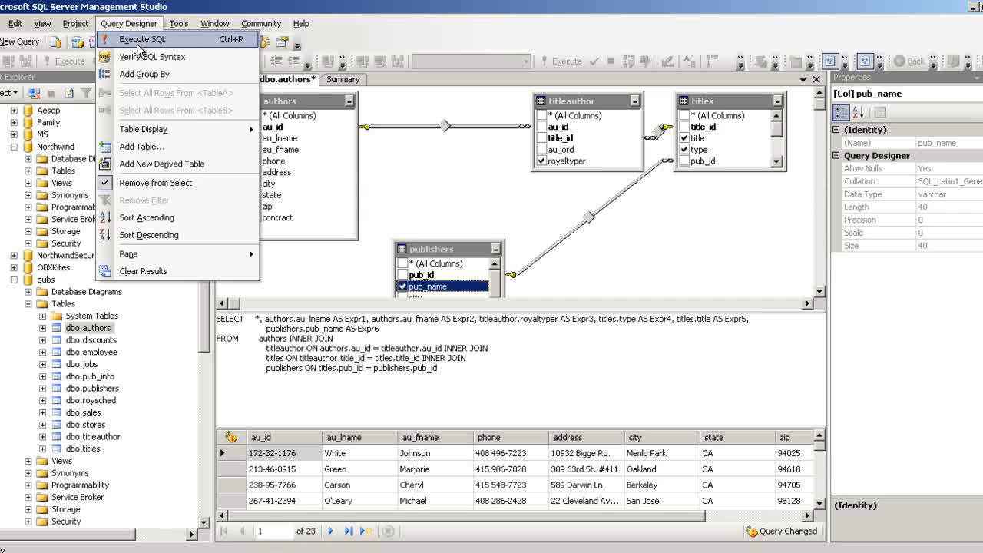
left_click(137, 45)
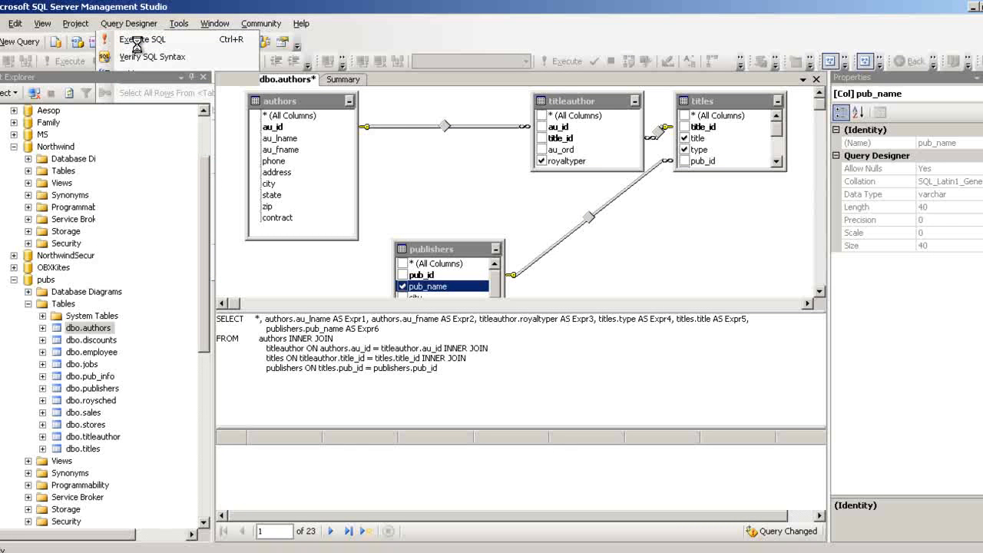
left_click(137, 40)
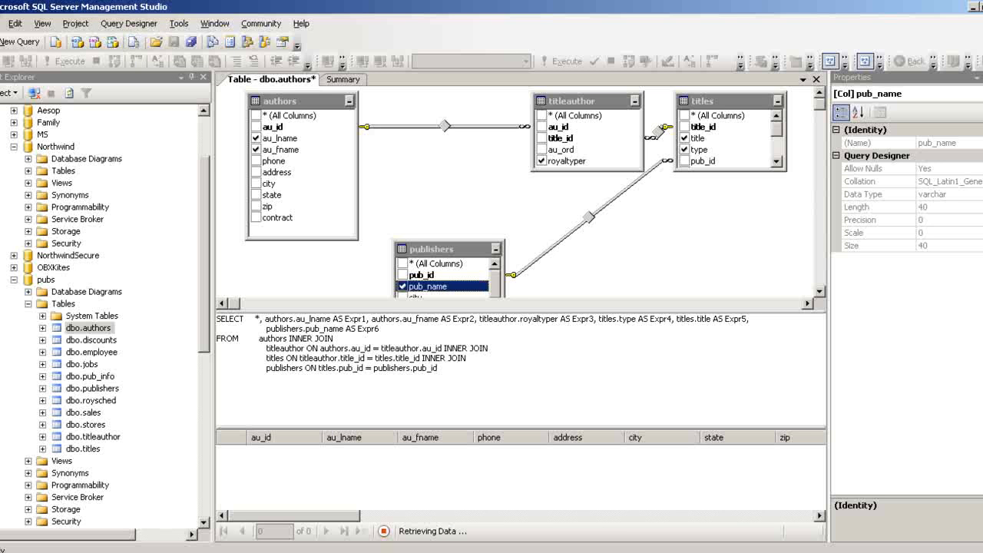
Show the Criteria pane for the four-table query in the query designer.
left_click(129, 23)
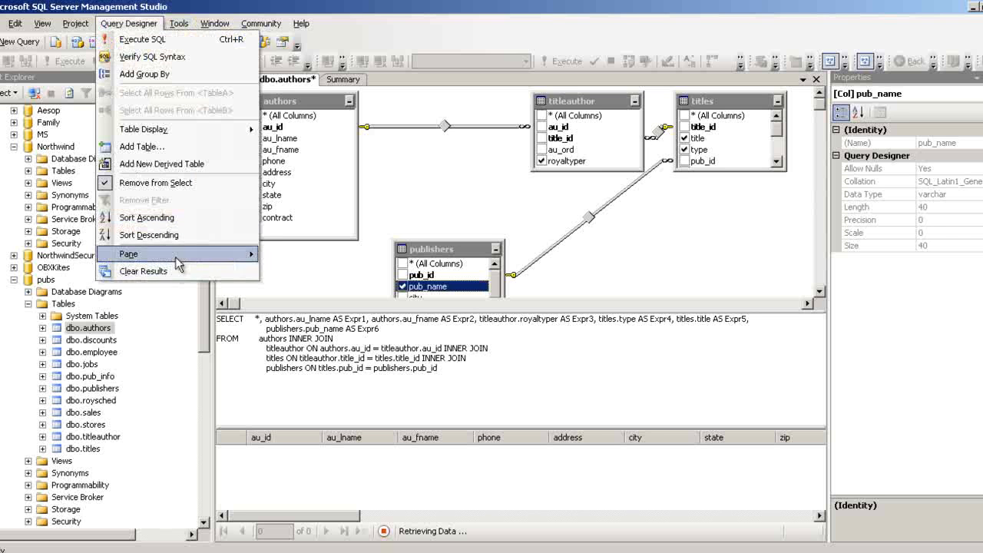
mouse_move(175, 256)
mouse_move(252, 255)
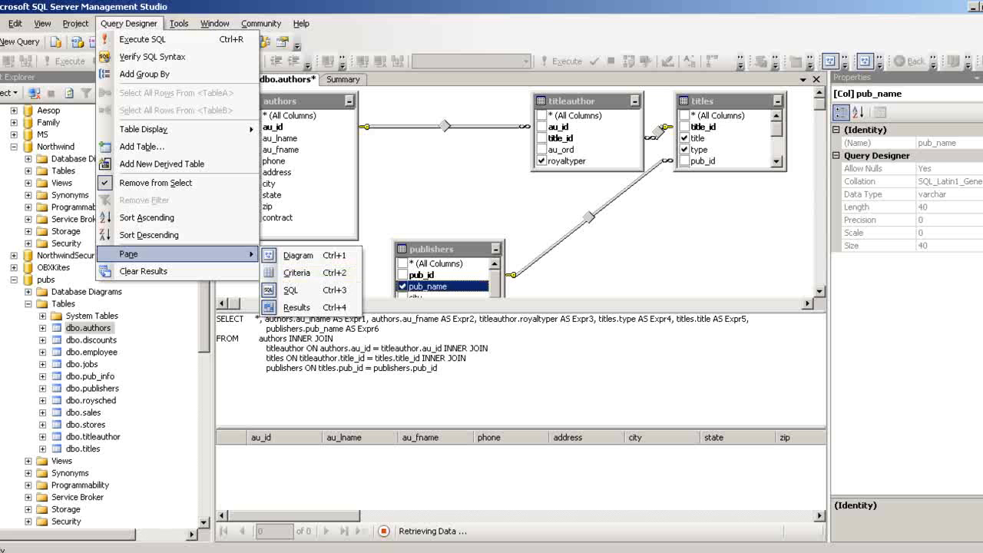
left_click(834, 552)
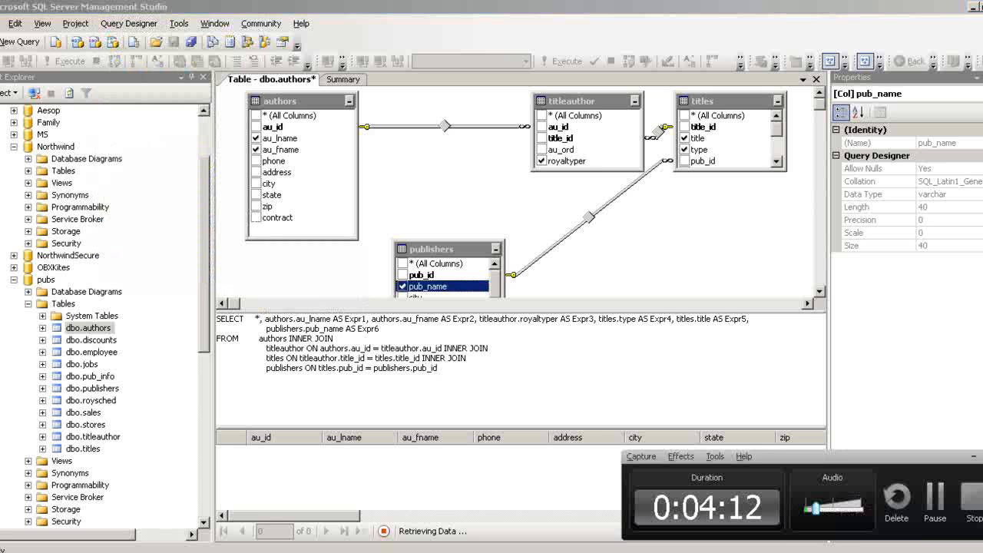
left_click(931, 501)
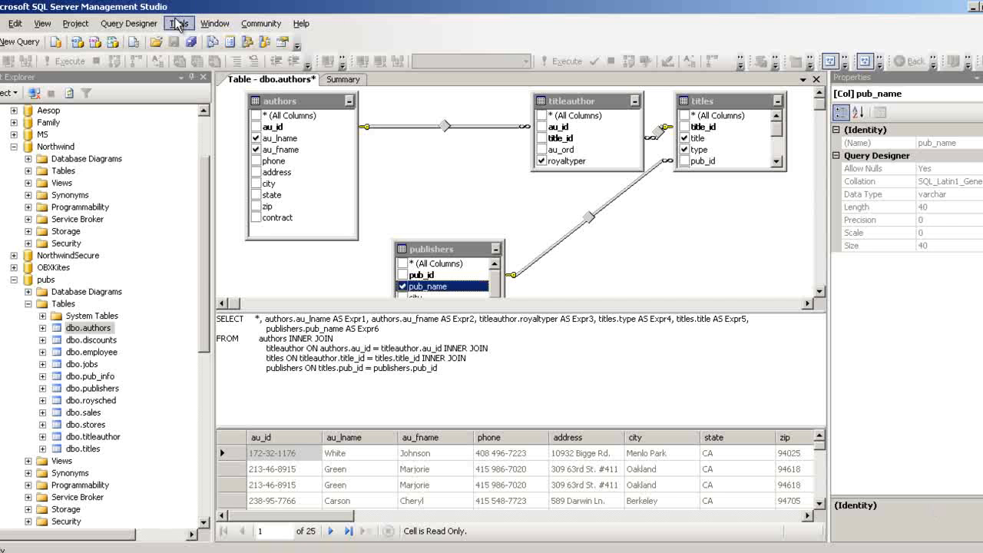
left_click(129, 23)
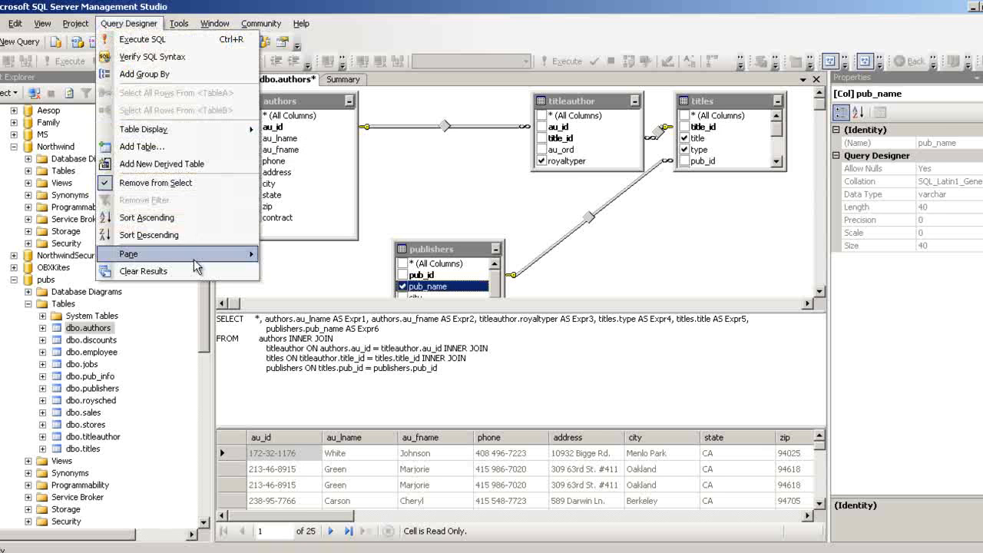
left_click(247, 263)
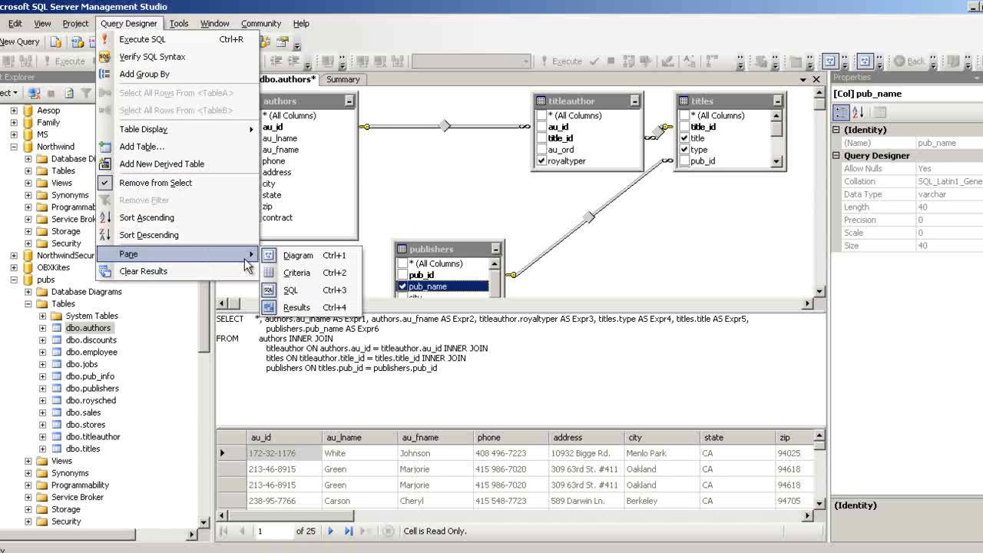
left_click(297, 273)
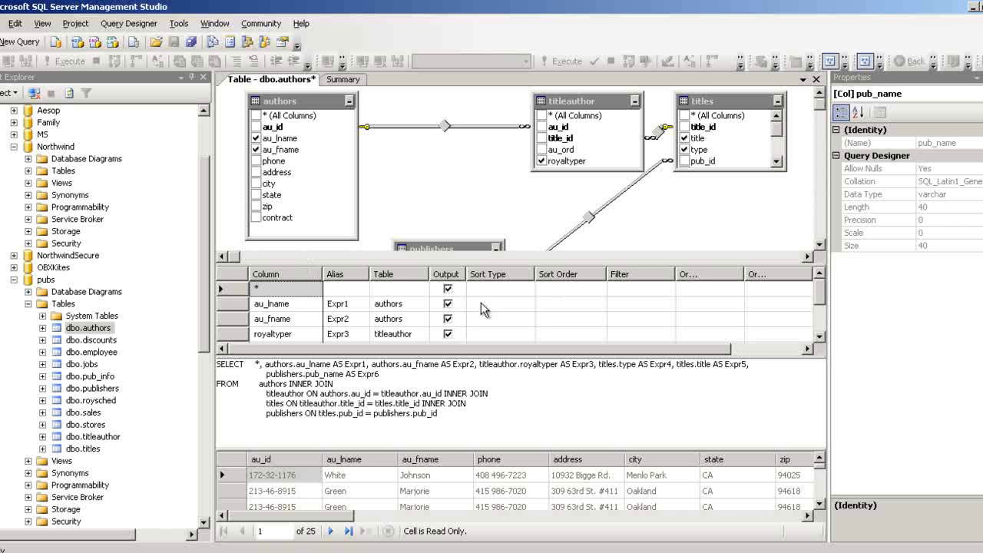
Assign sort order 1 to au_lname, and then sort order 1 to au_fname.
left_click(587, 304)
left_click(601, 306)
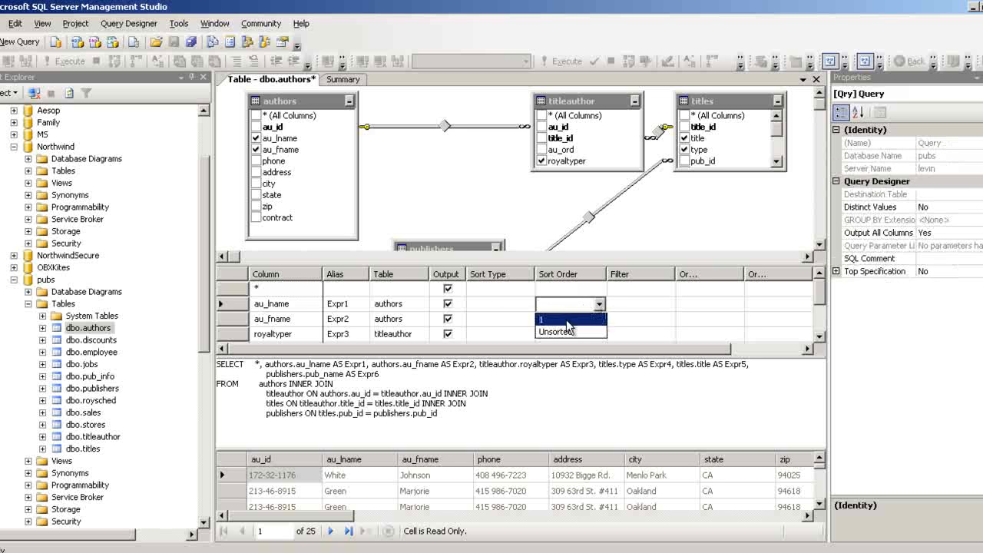
left_click(562, 321)
left_click(586, 320)
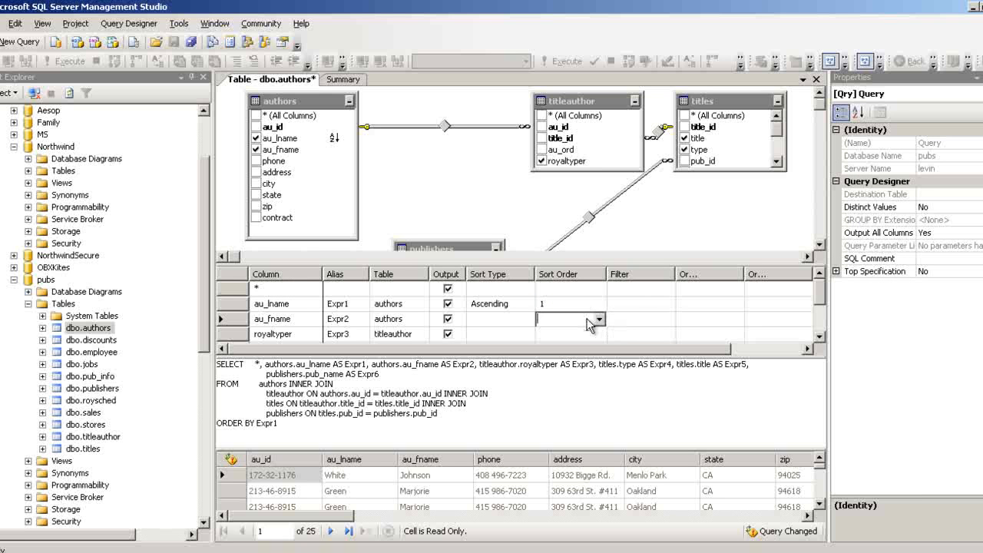
left_click(600, 320)
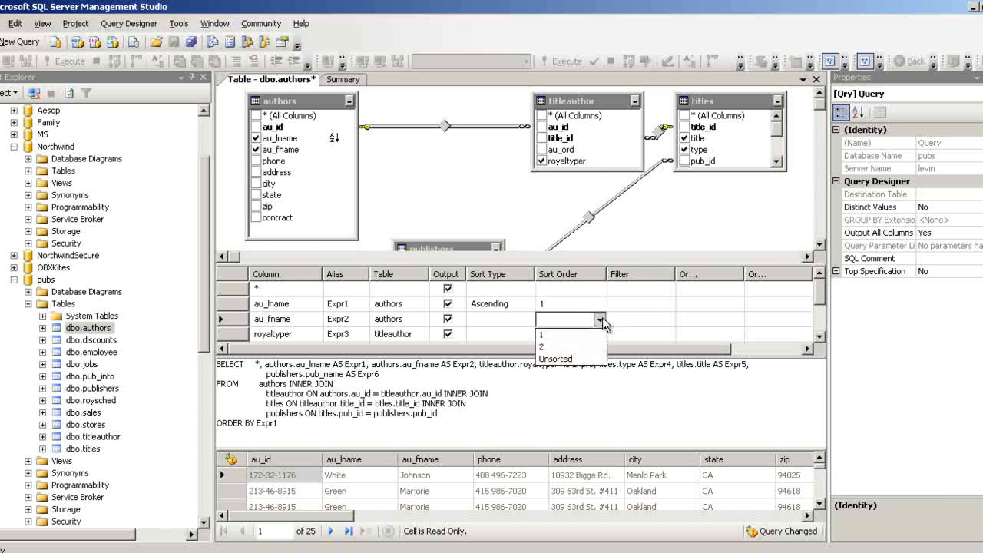
left_click(560, 336)
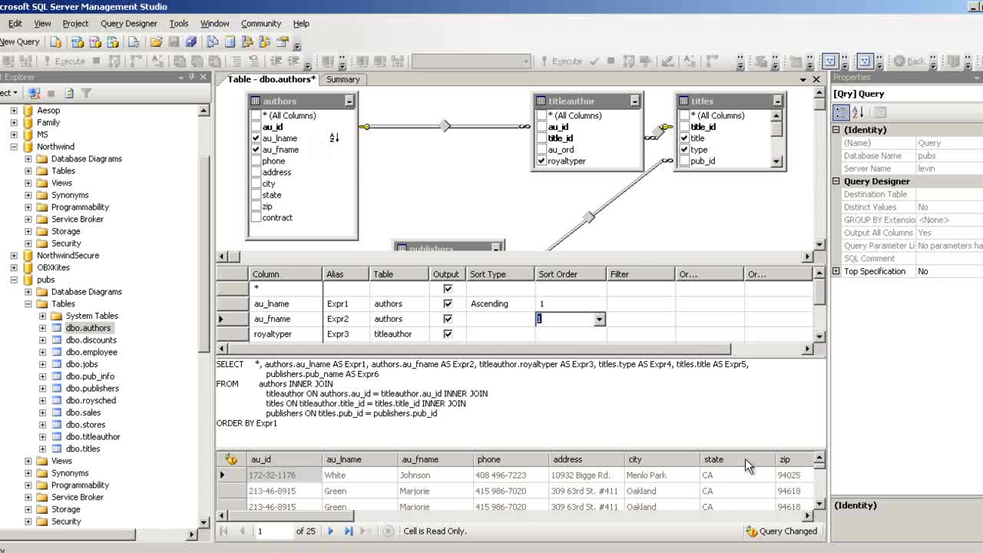
Look through the author rows returned by the joined query in the results grid.
left_click(819, 505)
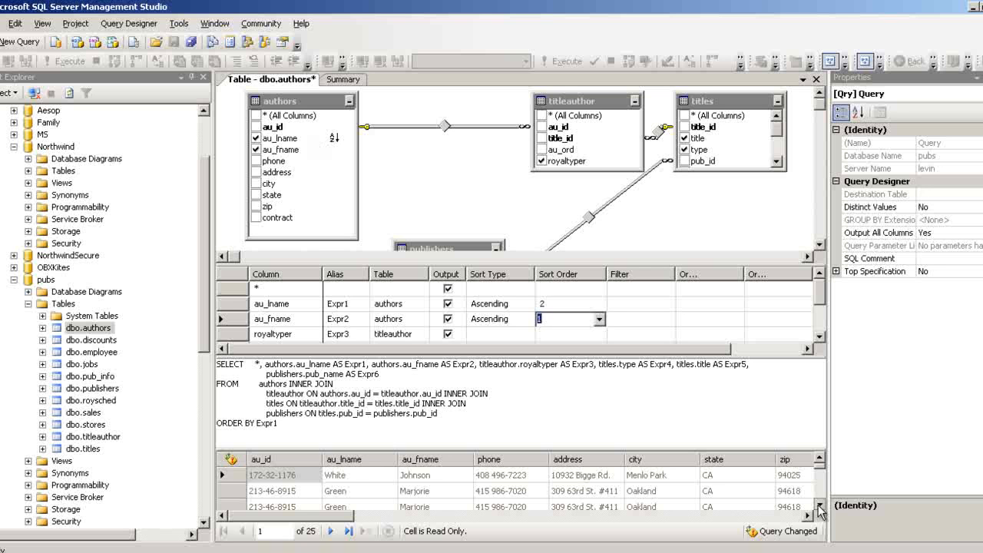
left_click(819, 505)
left_click(819, 505)
left_click(819, 505)
left_click(819, 505)
left_click(819, 506)
left_click(819, 505)
left_click(819, 505)
left_click(819, 505)
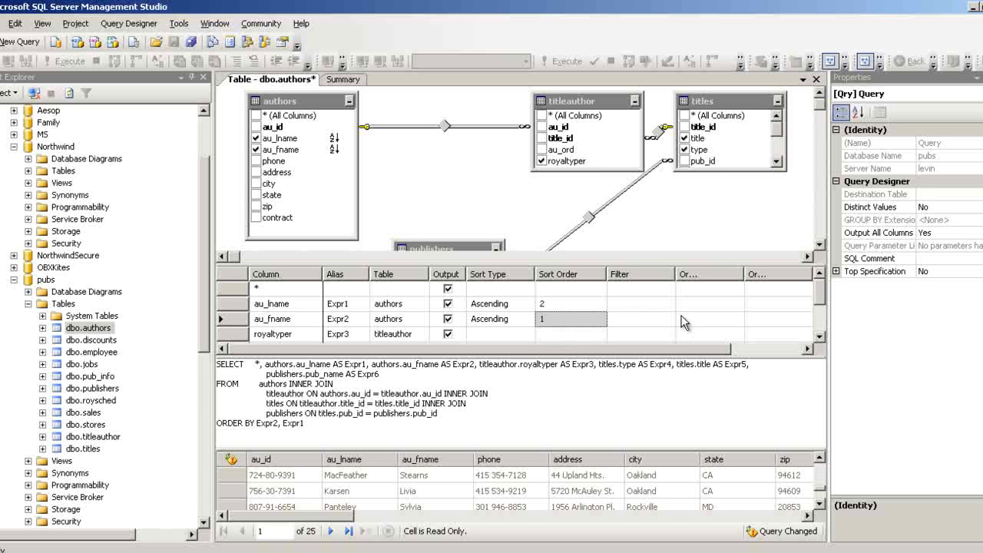
Review the output columns, aliases and source tables listed in the criteria grid.
left_click(819, 336)
left_click(819, 336)
left_click(819, 336)
left_click(819, 336)
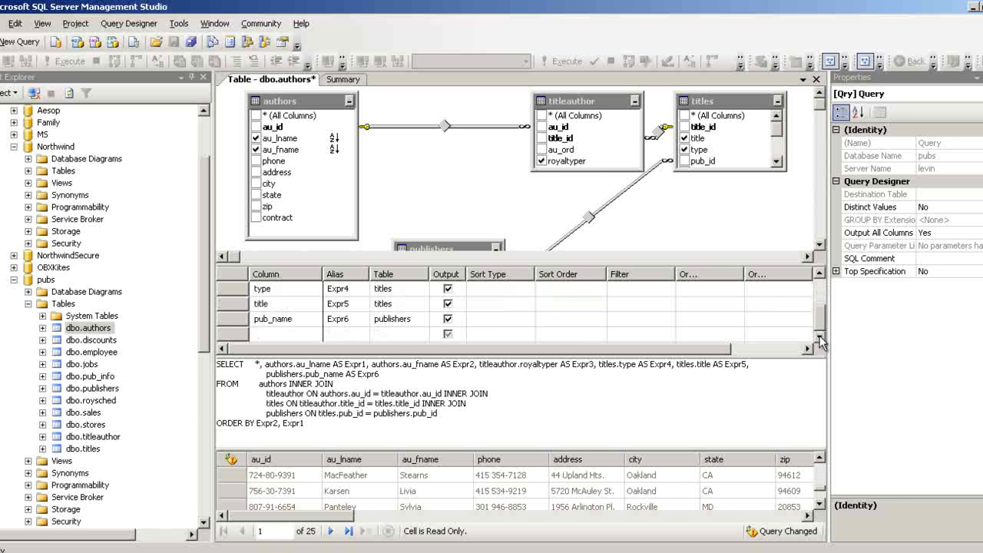
left_click(820, 274)
left_click(820, 277)
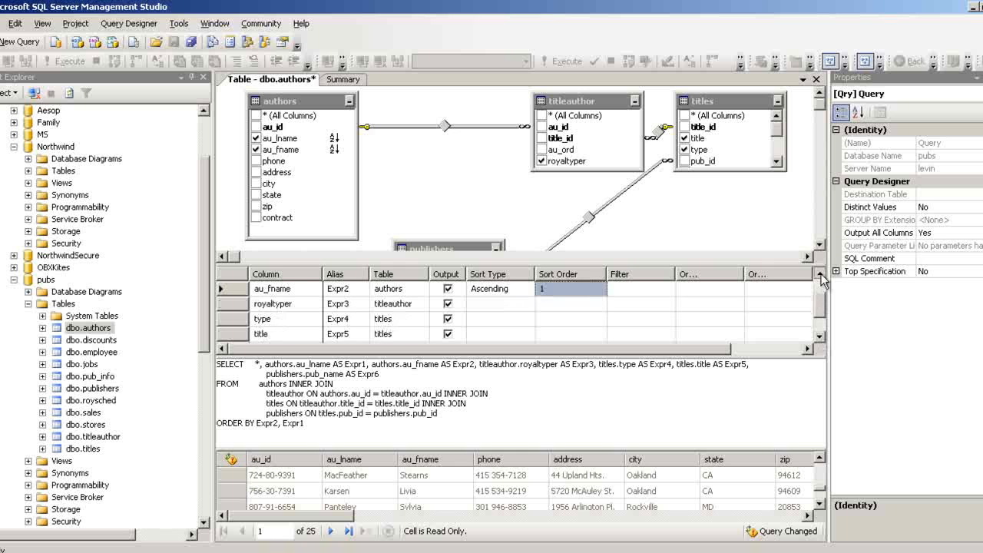
left_click(811, 335)
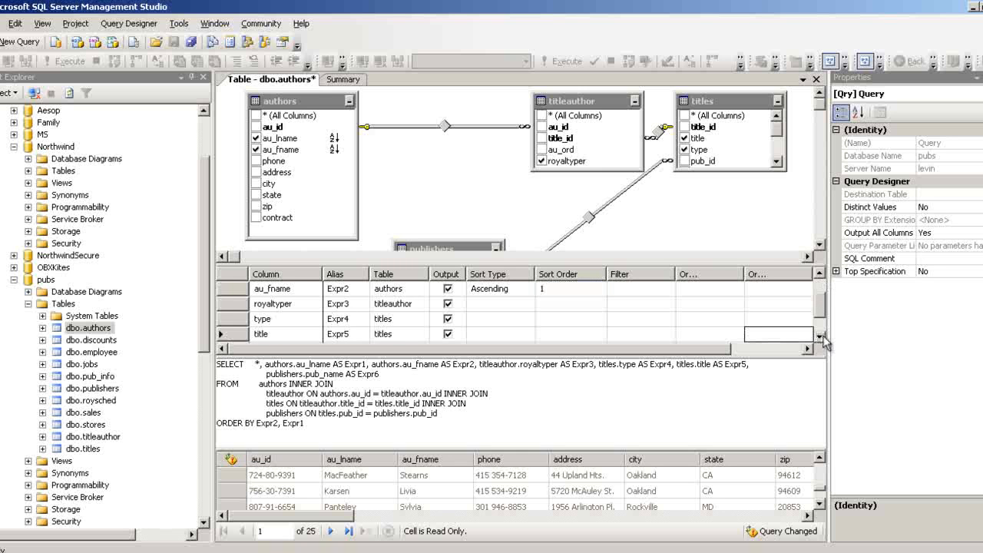
left_click(819, 337)
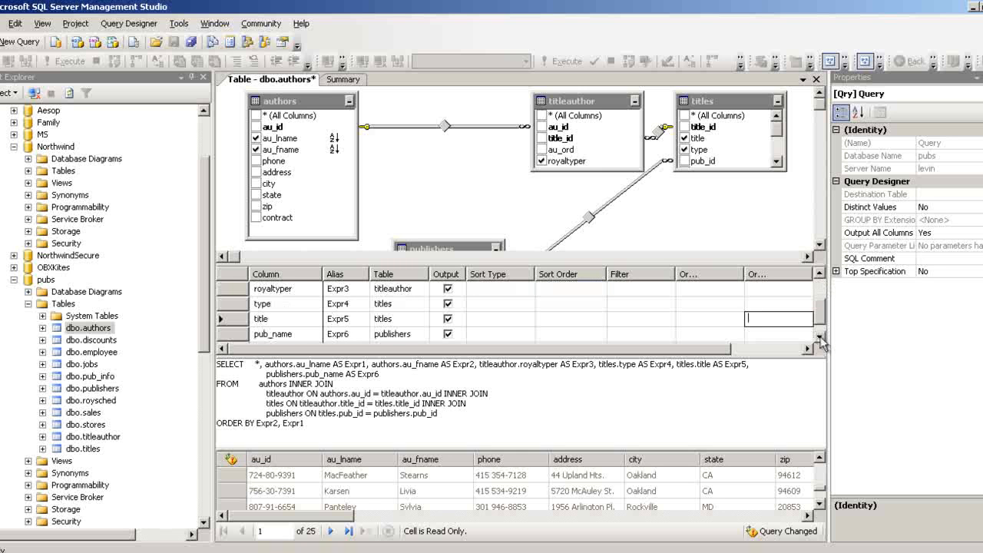
left_click(817, 274)
left_click(818, 274)
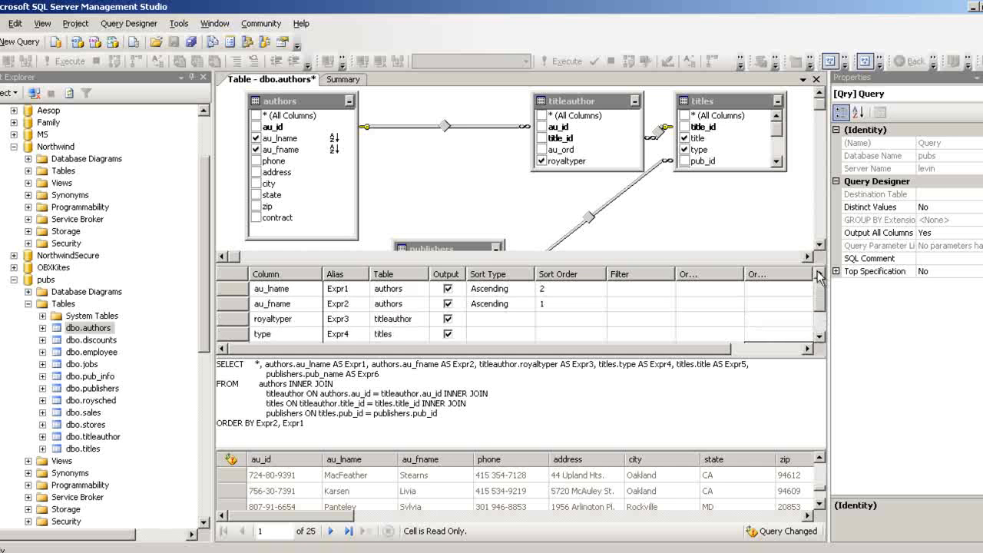
left_click(821, 336)
left_click(822, 336)
left_click(821, 336)
left_click(816, 92)
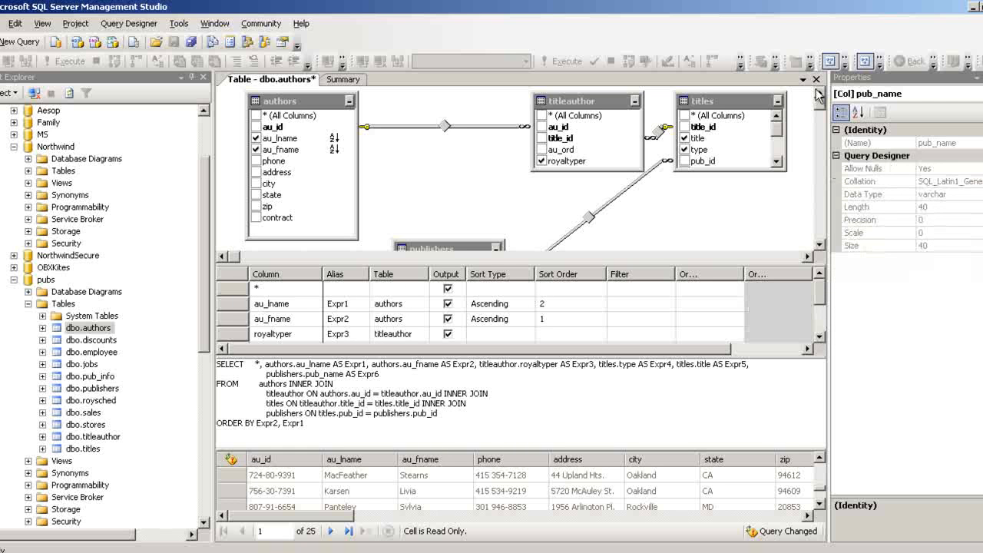
Look over the remaining columns of the titles table and include the authors table's state column in the query output.
left_click(777, 163)
left_click(777, 162)
left_click(777, 162)
left_click(777, 162)
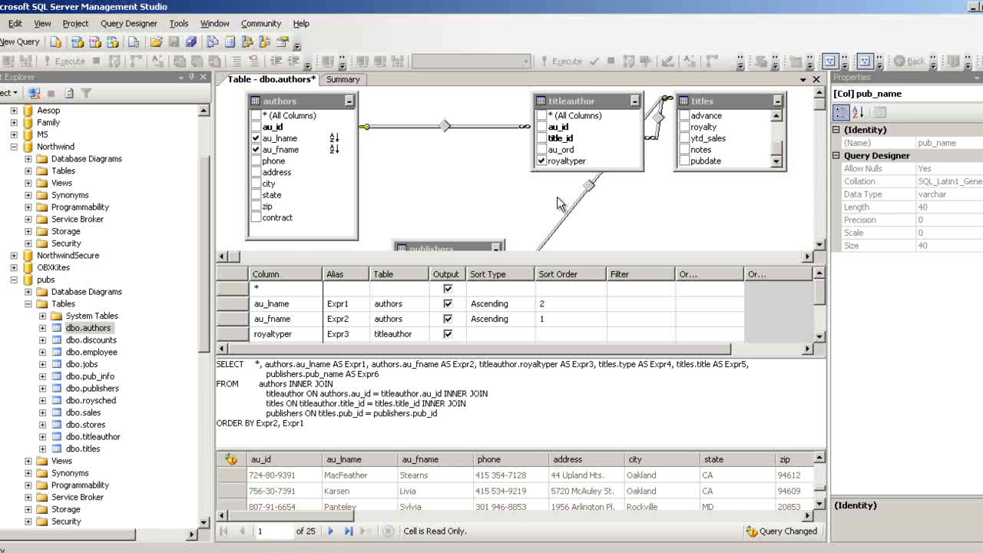
left_click(256, 195)
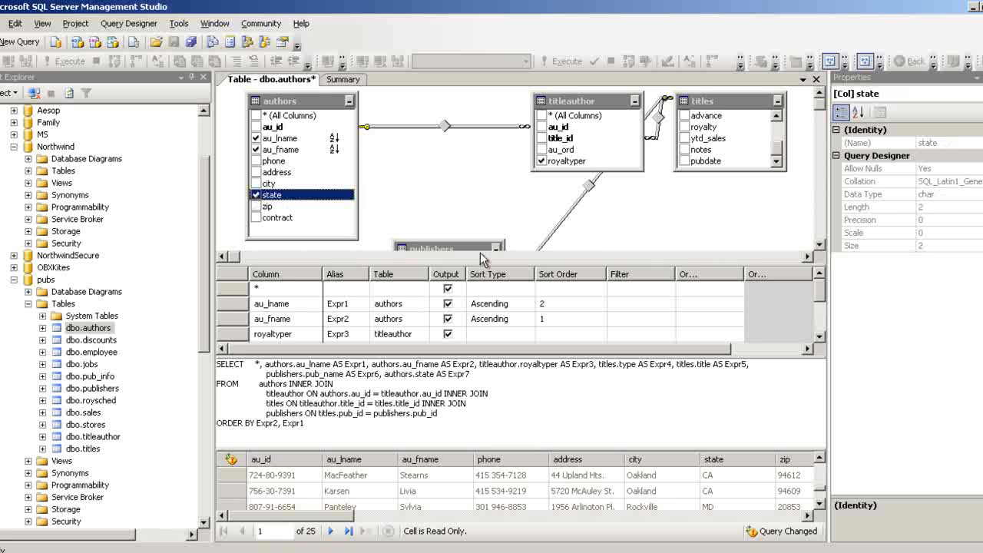
Execute the query with the author name sorting and the state column included.
left_click(128, 25)
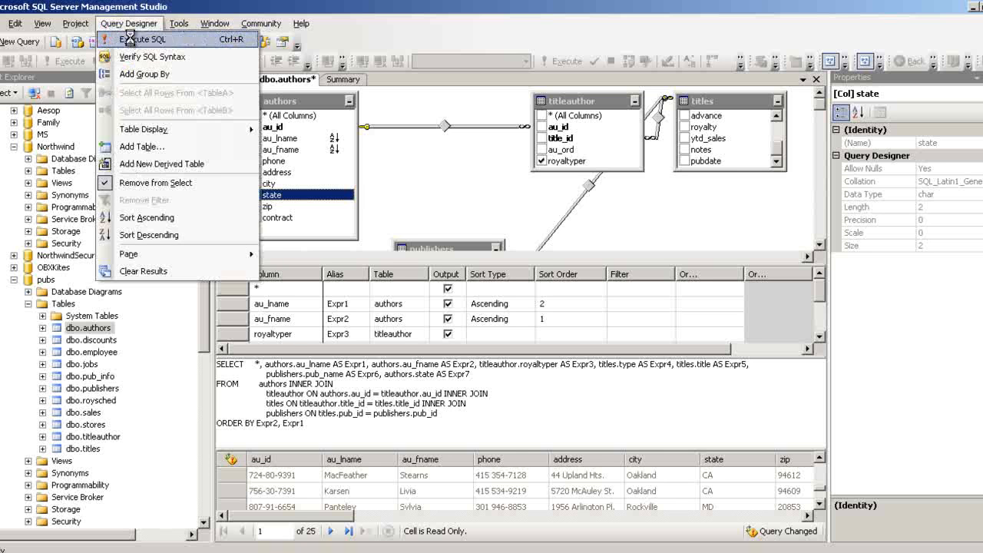
left_click(134, 43)
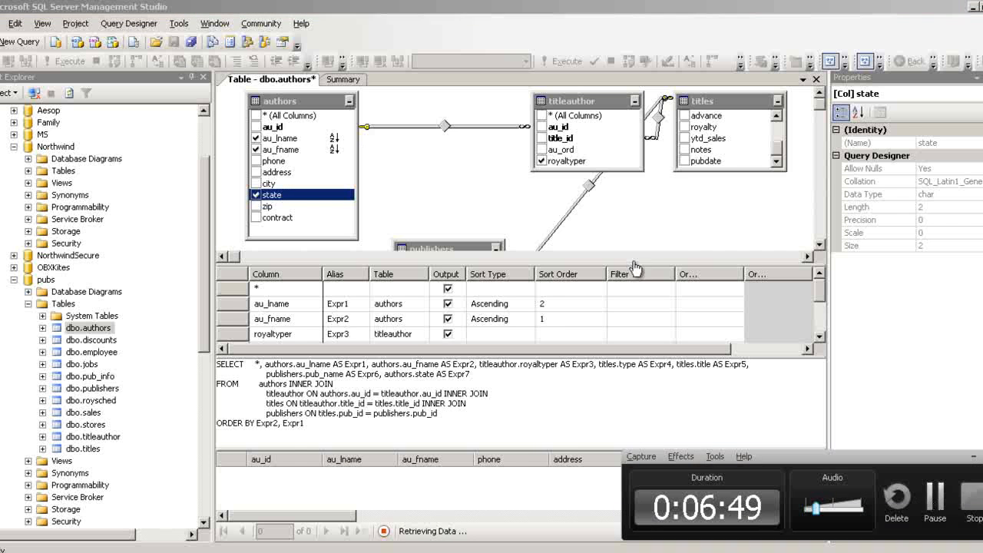
left_click(932, 498)
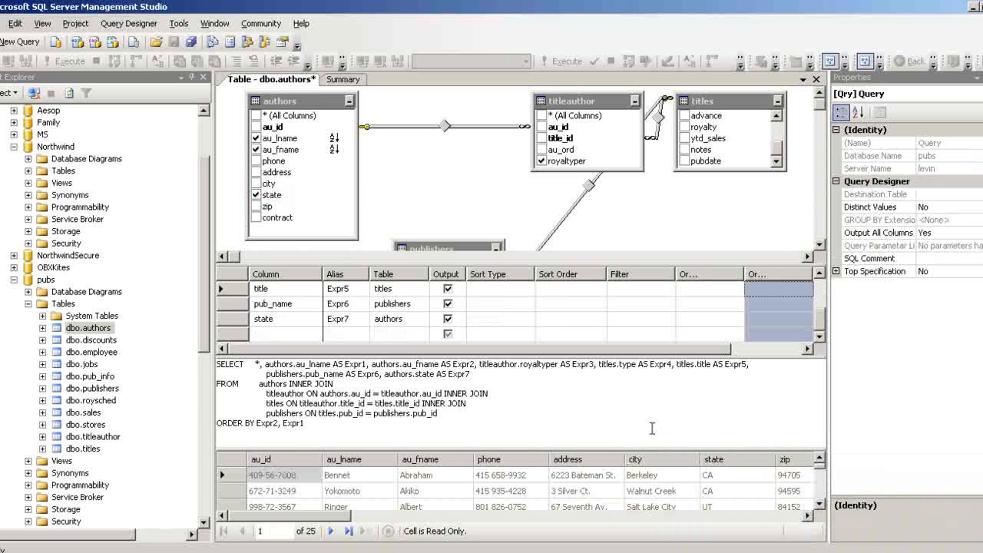
Filter the query on the authors table's state column with the value CA.
left_click(618, 302)
left_click(619, 317)
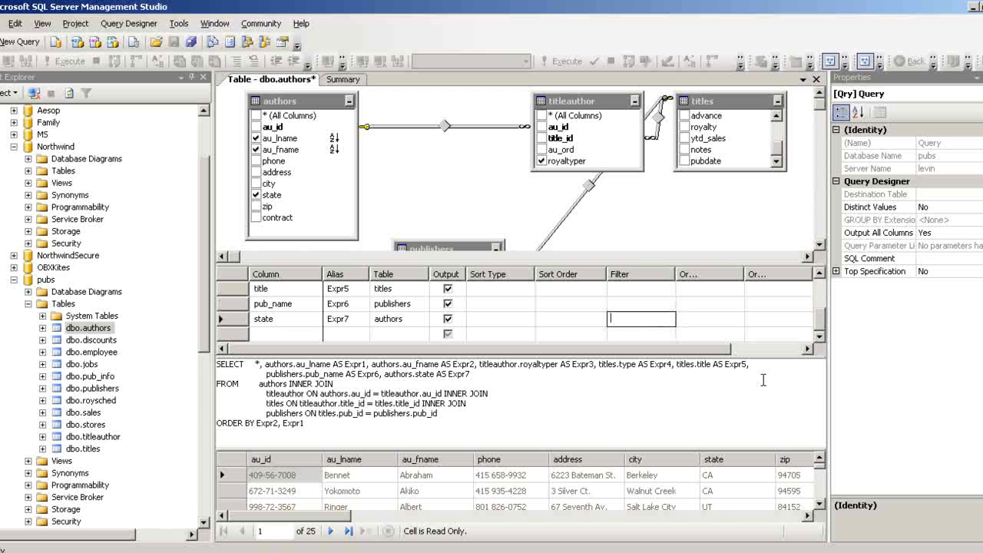
type("ca")
key("BackSpace")
key("BackSpace")
type("cv")
key("BackSpace")
key("BackSpace")
type("CA")
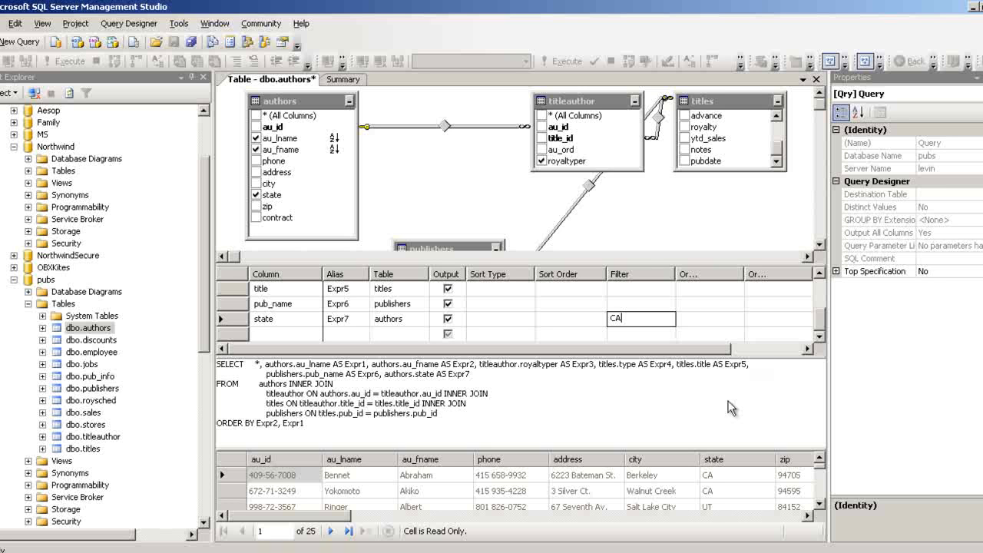
key("Return")
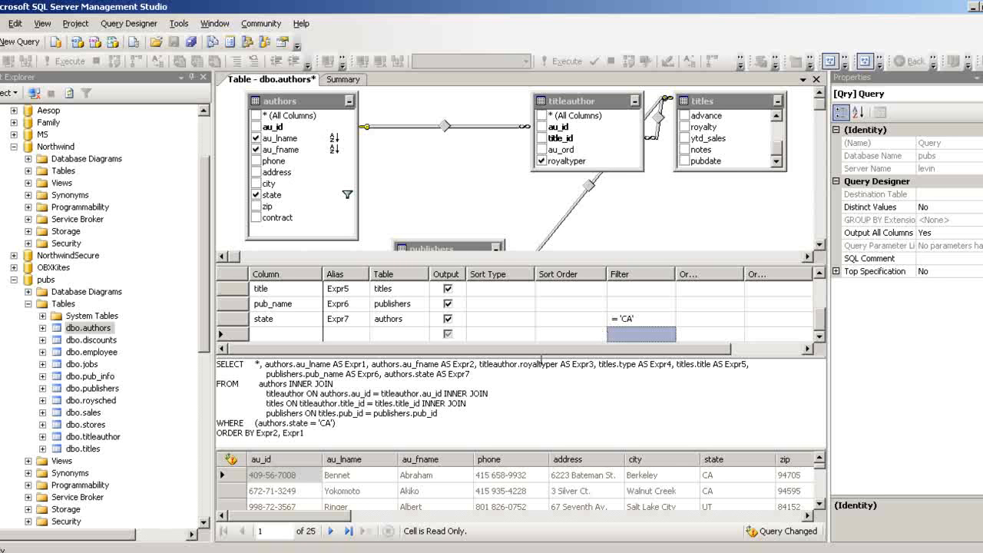
Execute the query with the CA state filter applied.
right_click(589, 389)
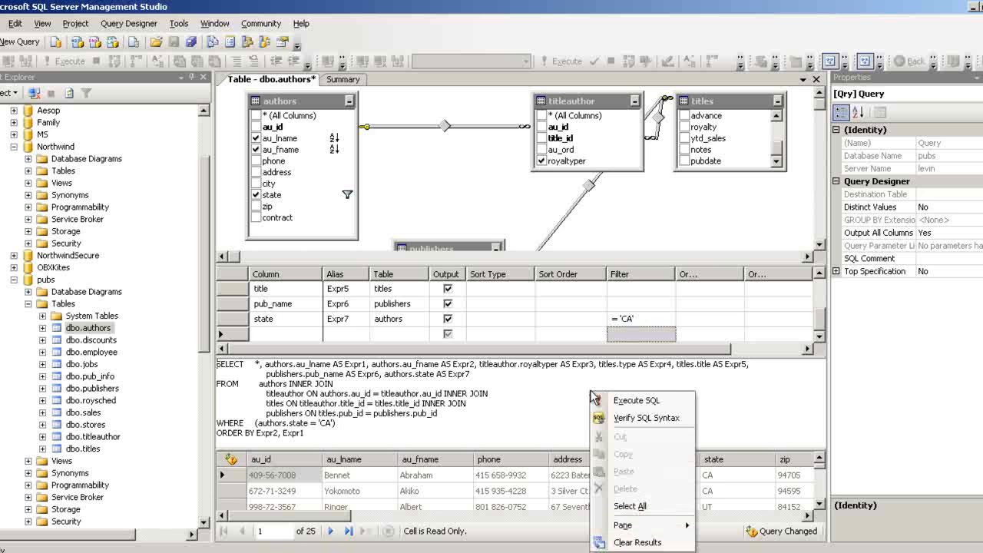
left_click(629, 400)
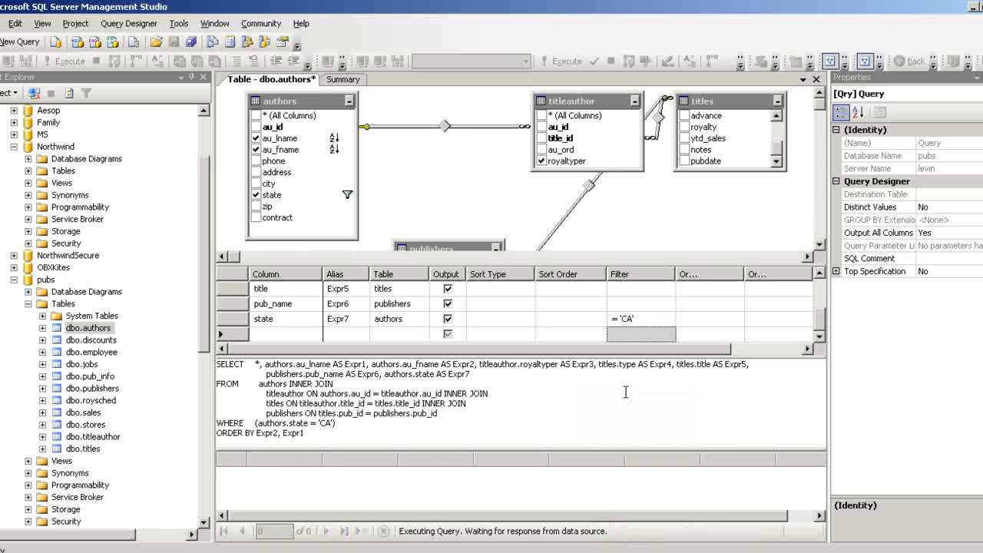
left_click(883, 551)
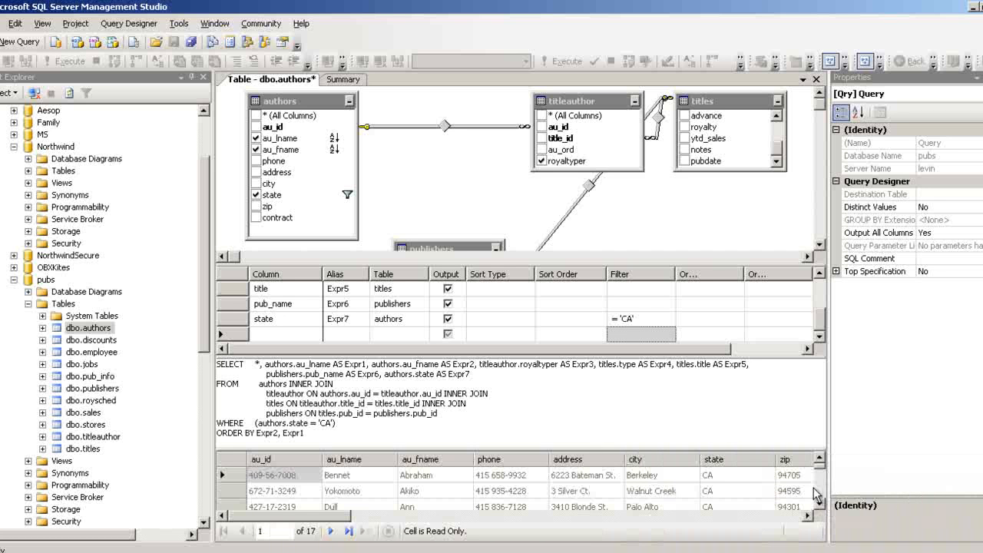
Examine the rows returned for California authors down to the end of the results grid.
left_click(822, 505)
left_click(823, 504)
left_click(822, 504)
left_click(823, 504)
left_click(822, 504)
left_click(822, 504)
left_click(822, 504)
left_click(822, 504)
left_click(822, 504)
left_click(822, 505)
left_click(822, 504)
left_click(822, 505)
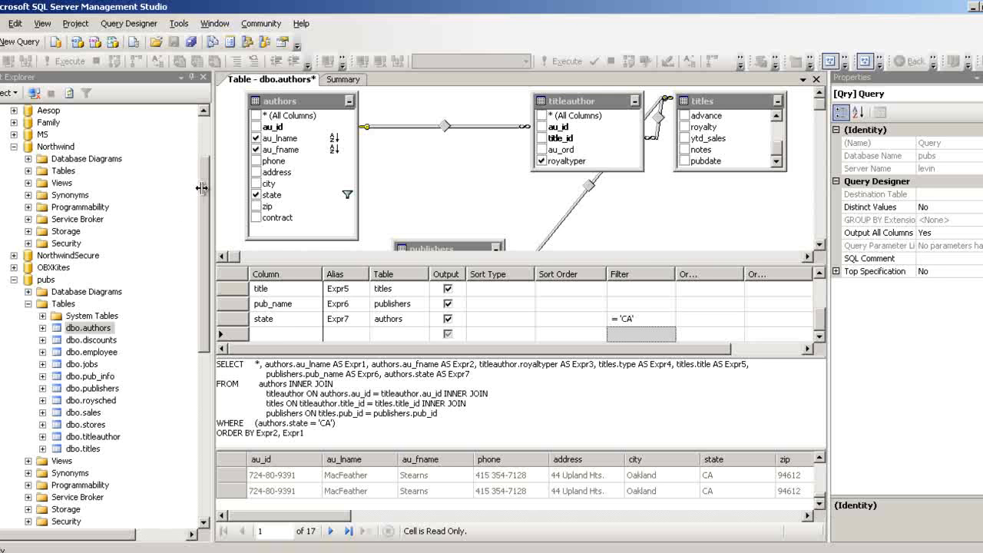
Browse the server's object tree, examining the pubs Storage folder, Backup Devices under Server Objects, and the contents of Management.
left_click_drag(210, 188, 206, 264)
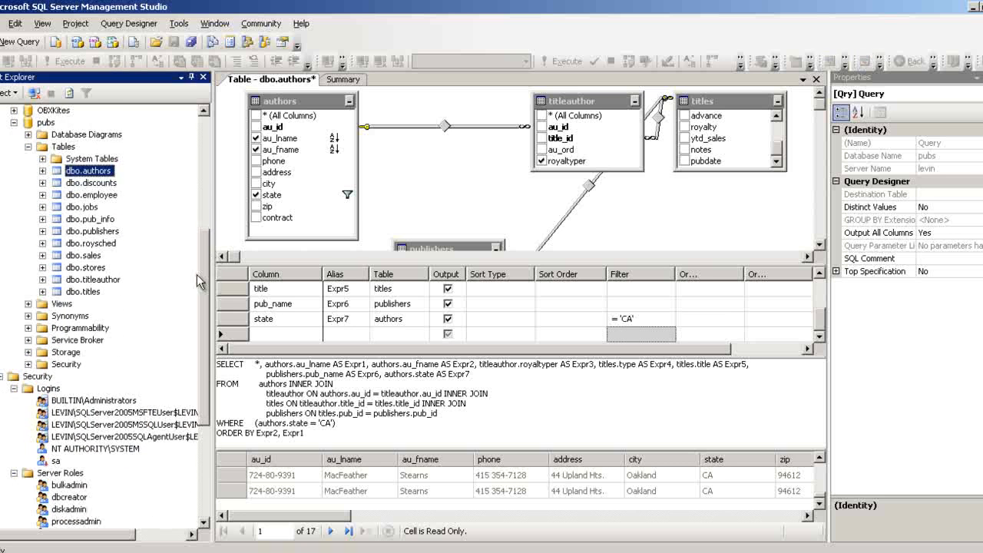
double_click(61, 352)
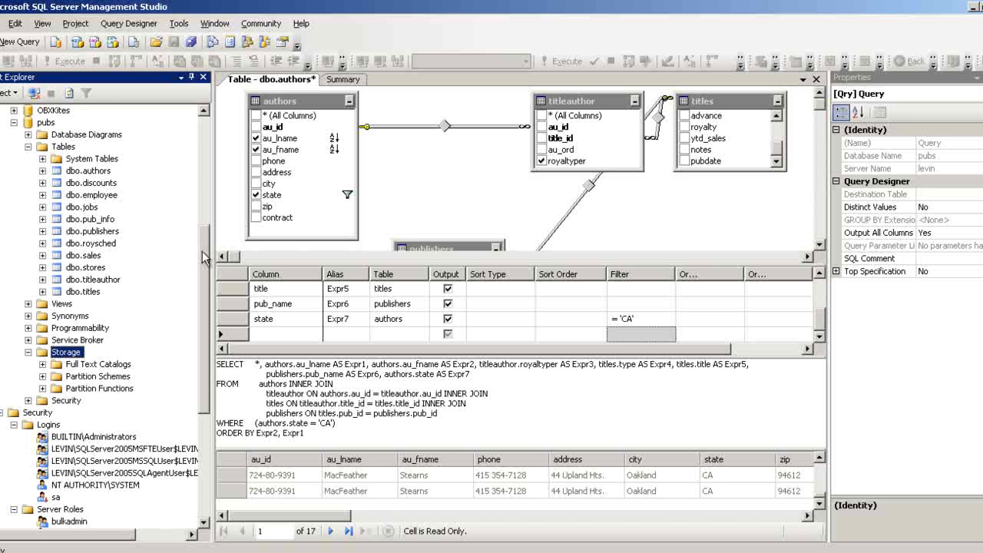
left_click_drag(204, 258, 206, 317)
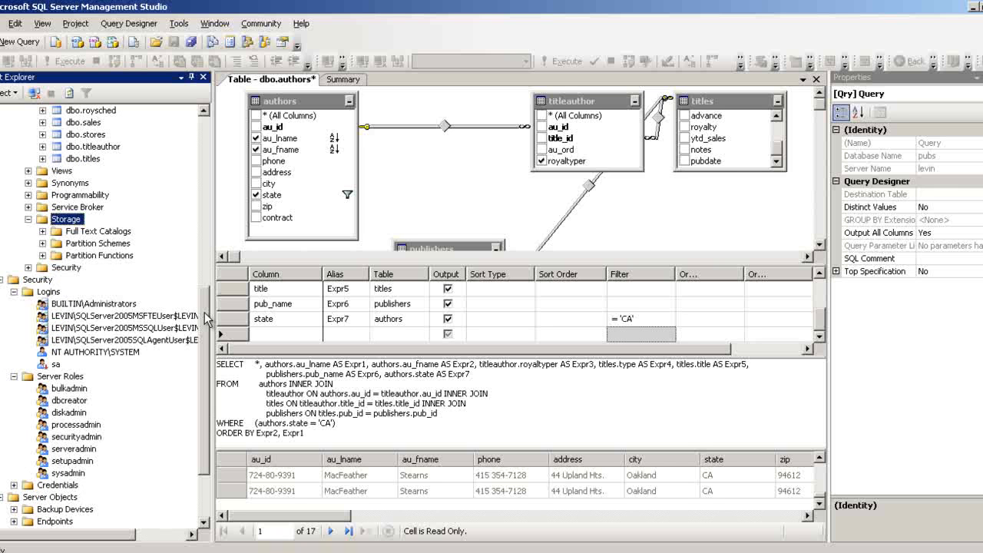
left_click_drag(204, 312, 206, 345)
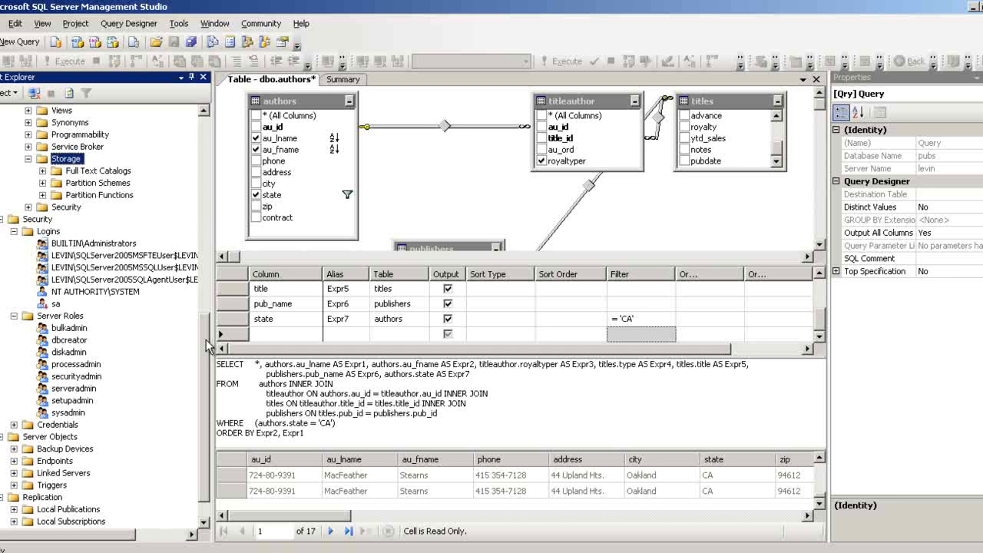
scroll(206, 347, "down", 1)
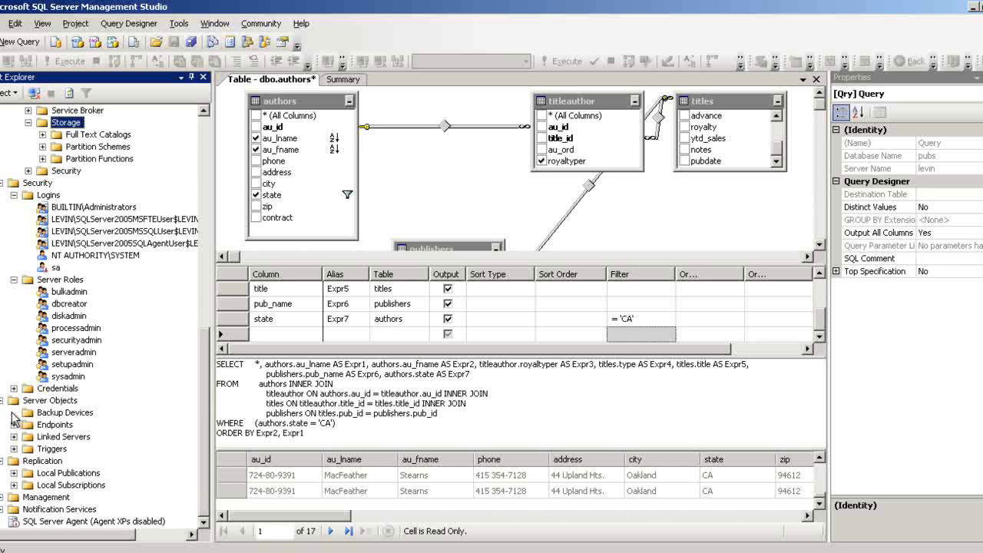
left_click(64, 414)
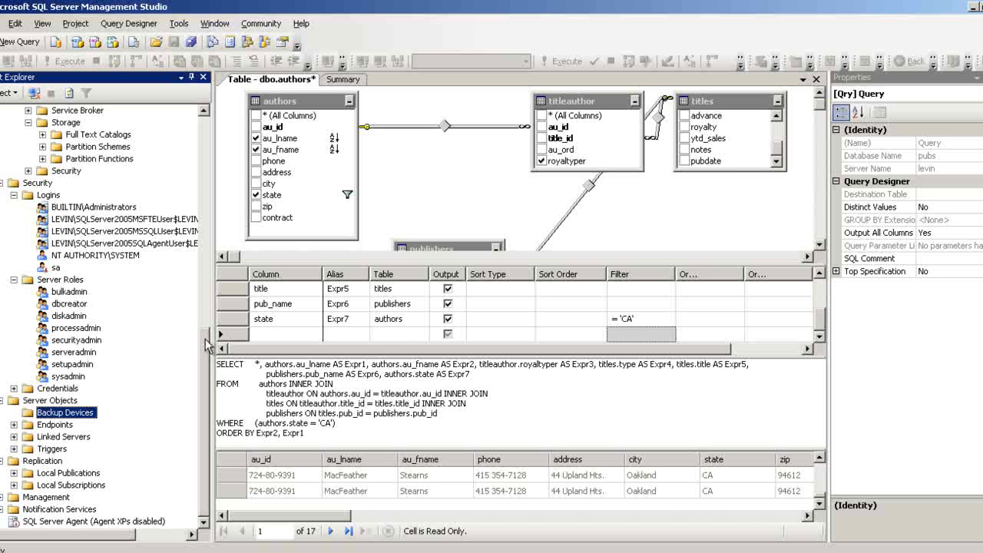
left_click_drag(205, 345, 204, 346)
left_click(14, 497)
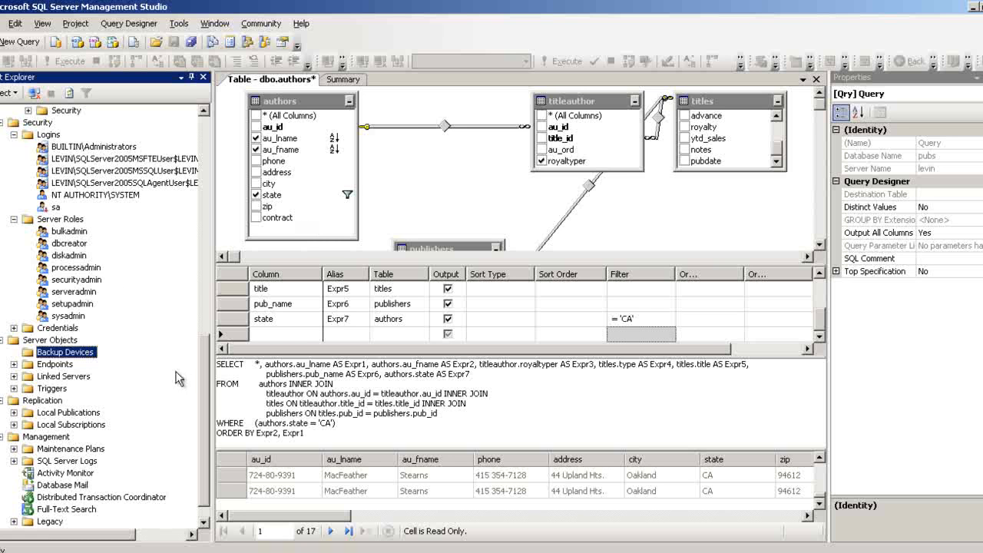
left_click_drag(204, 384, 203, 395)
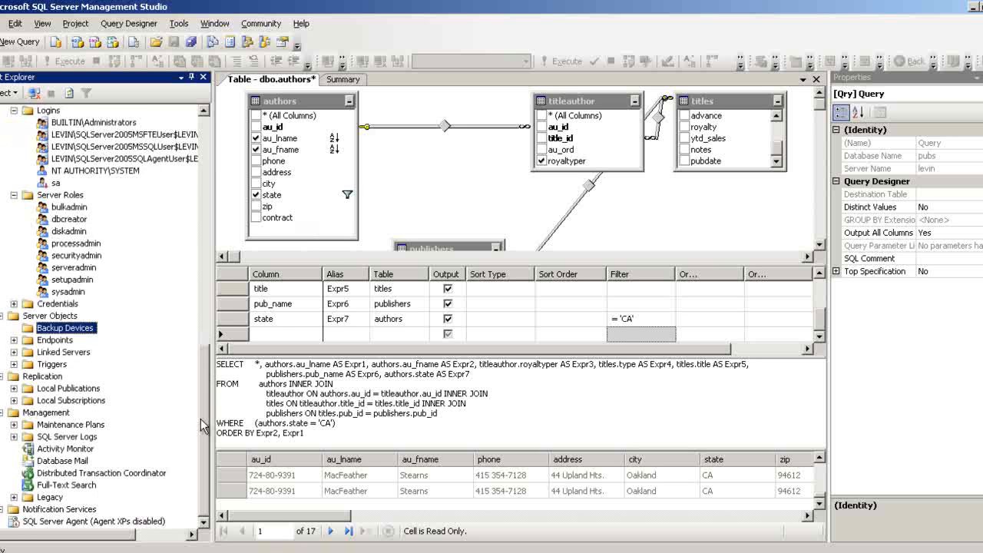
left_click_drag(198, 418, 203, 141)
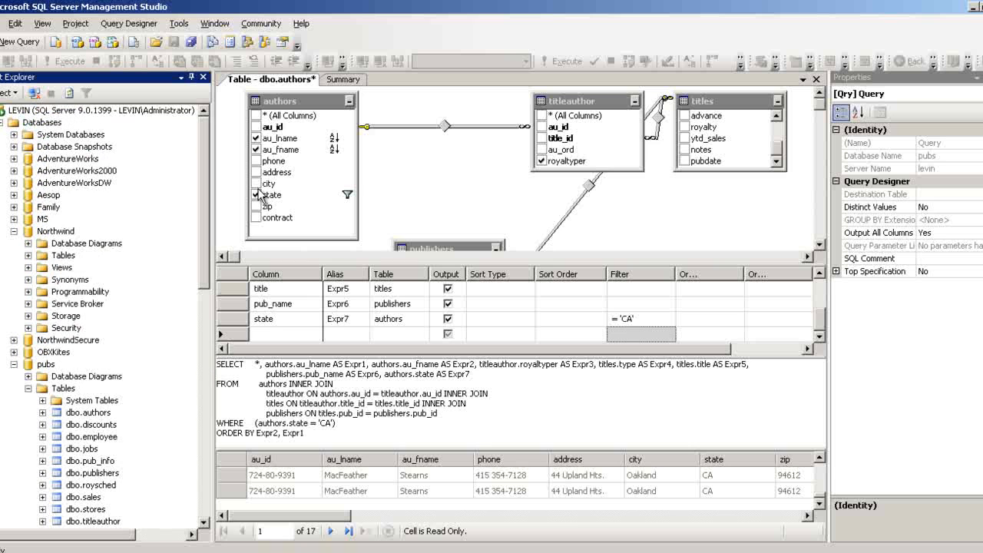